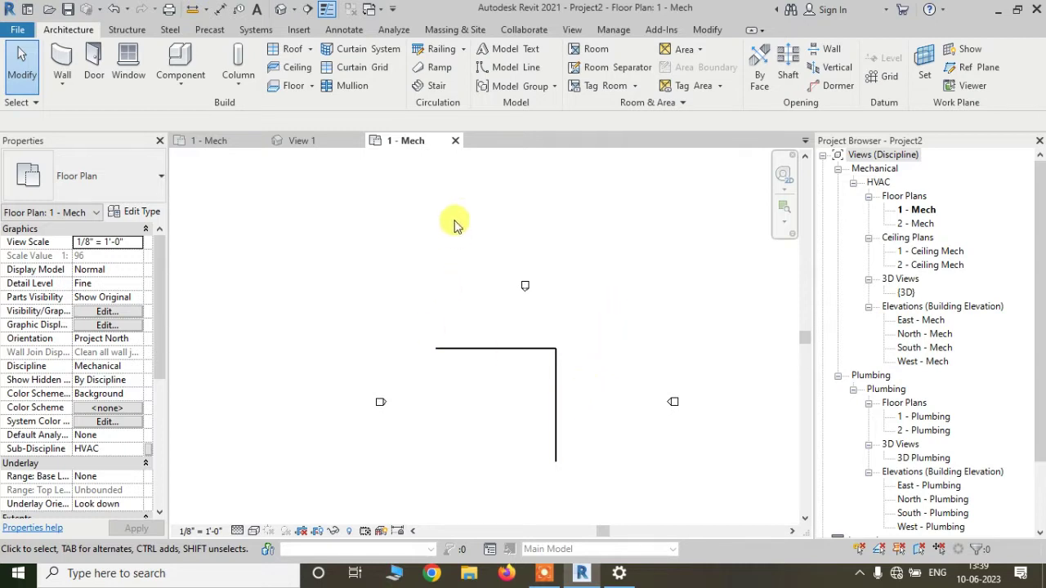
Close Project2 without saving its changes
{"action": "left_click", "coordinate": [456, 140]}
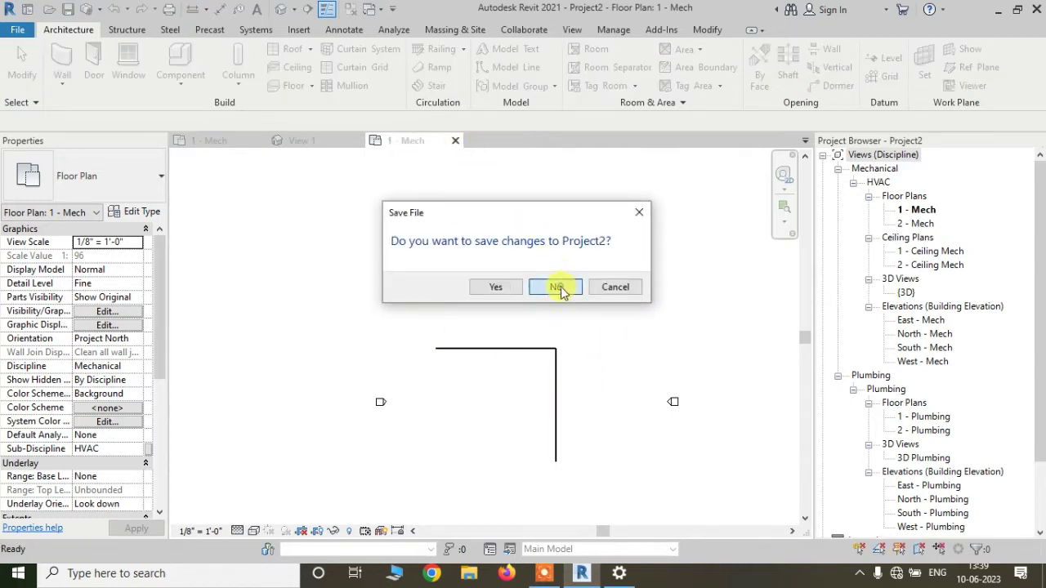
{"action": "left_click", "coordinate": [560, 287]}
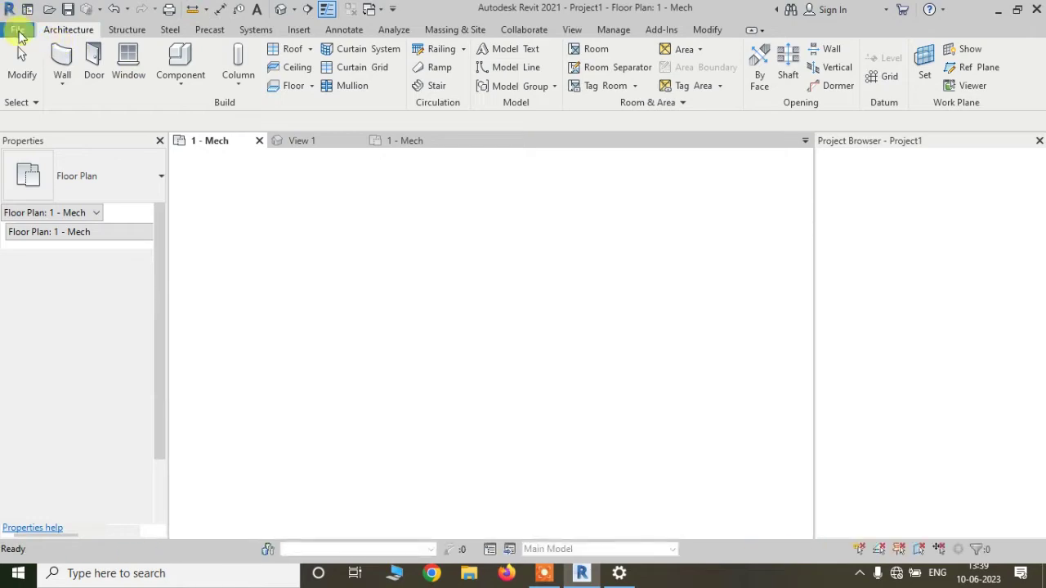
{"action": "left_click", "coordinate": [642, 156]}
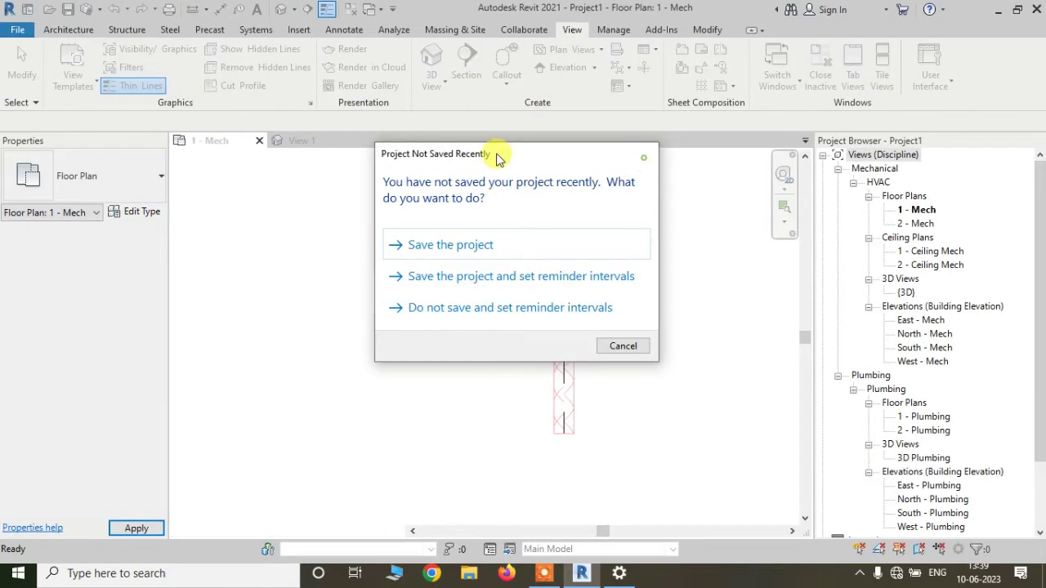
Create a new project from the Mechanical-Default.rte template
{"action": "left_click", "coordinate": [20, 30]}
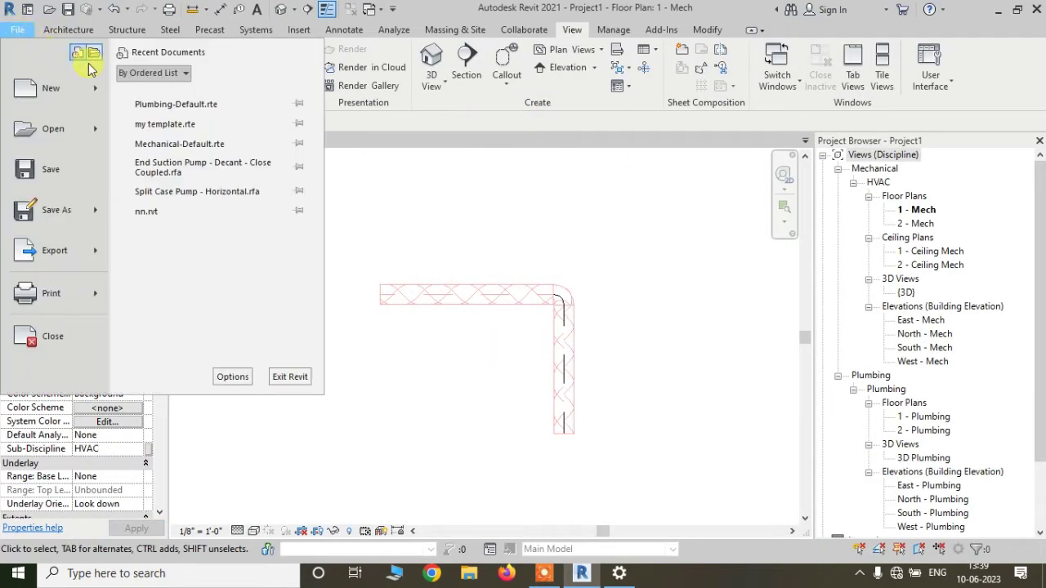
{"action": "mouse_move", "coordinate": [98, 90]}
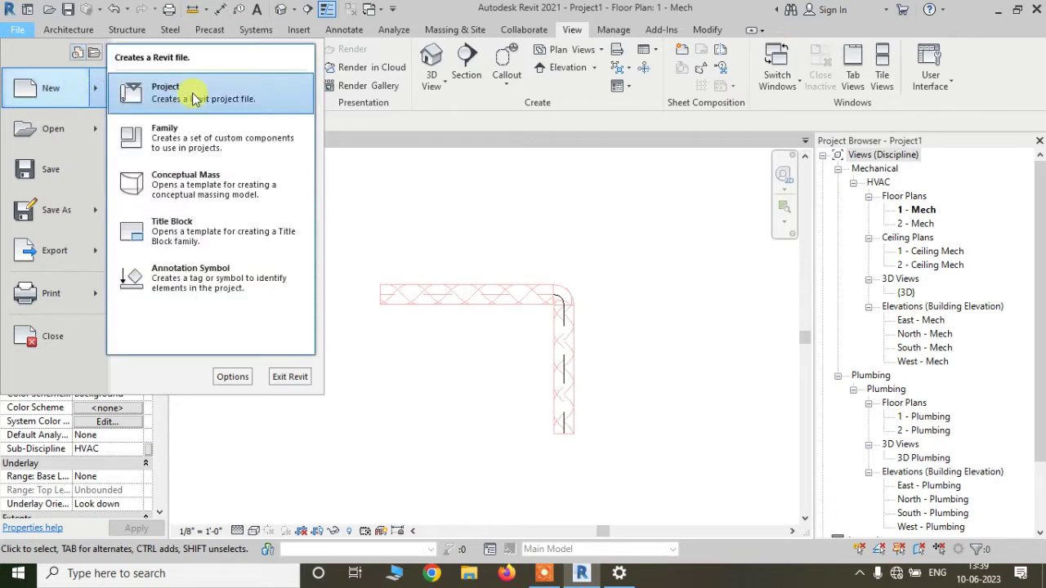
{"action": "left_click", "coordinate": [139, 92]}
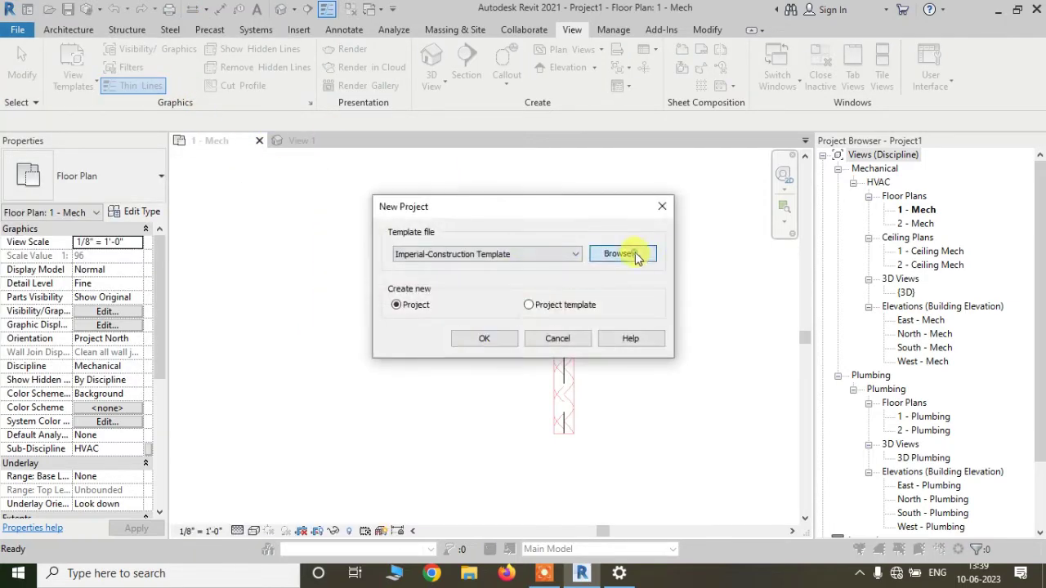
{"action": "left_click", "coordinate": [629, 254]}
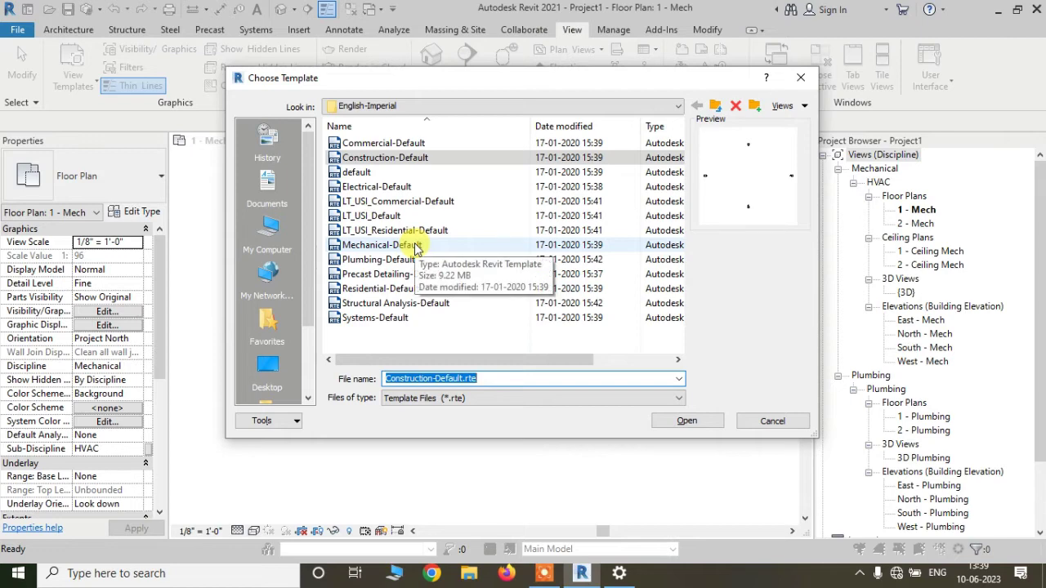
{"action": "left_click", "coordinate": [416, 245]}
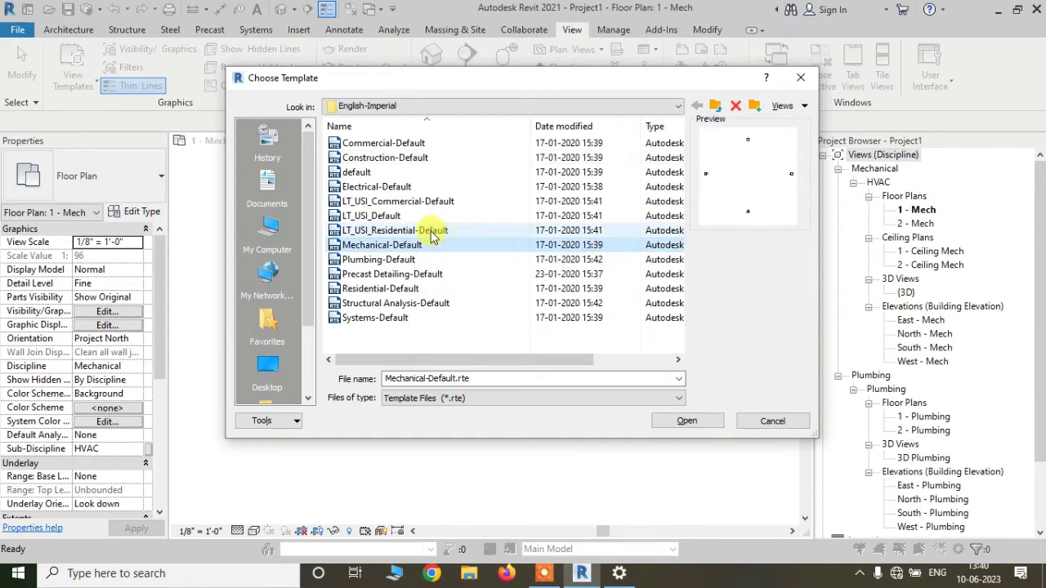
{"action": "left_click", "coordinate": [687, 422]}
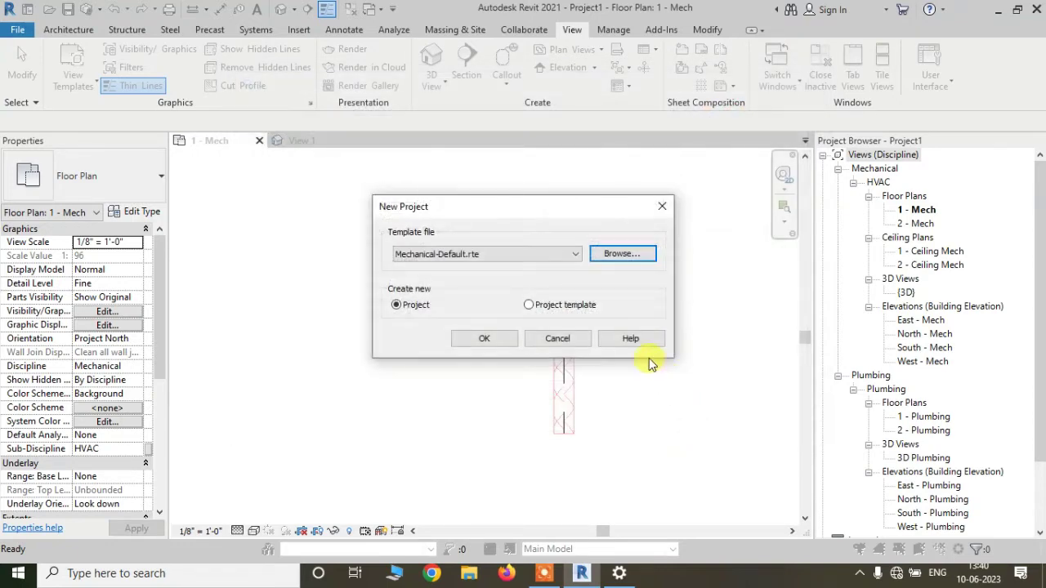
{"action": "left_click", "coordinate": [487, 340]}
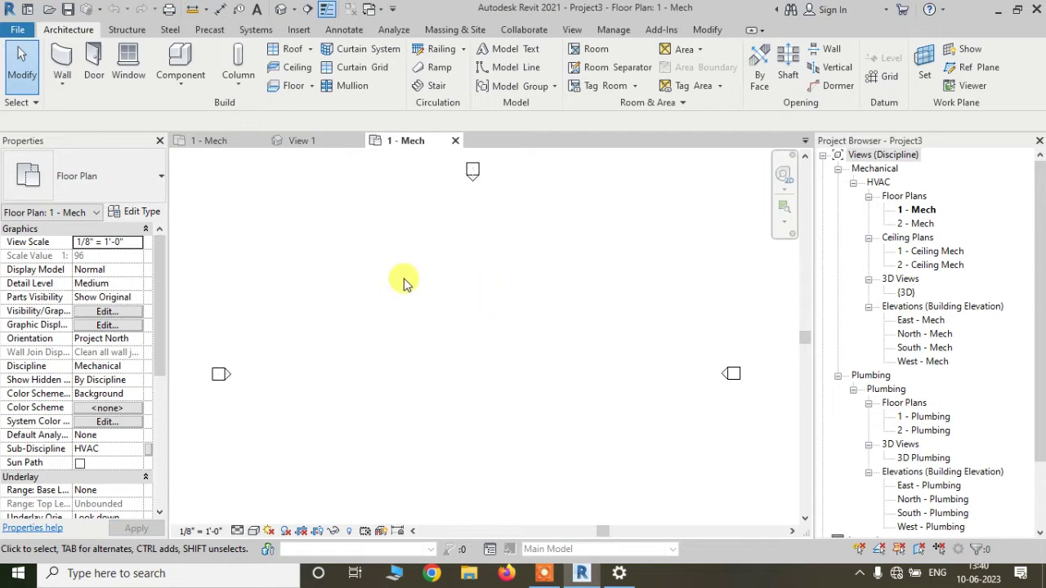
Draw a pipe with the PI tool: a horizontal segment turning downward into a vertical one
{"action": "key", "text": "p"}
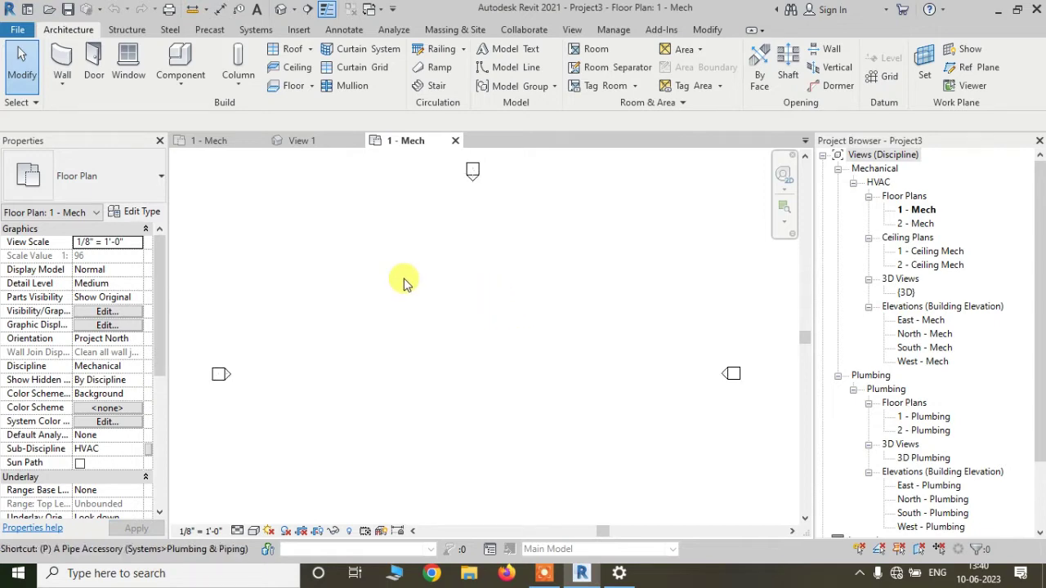
{"action": "key", "text": "i"}
{"action": "left_click", "coordinate": [368, 286]}
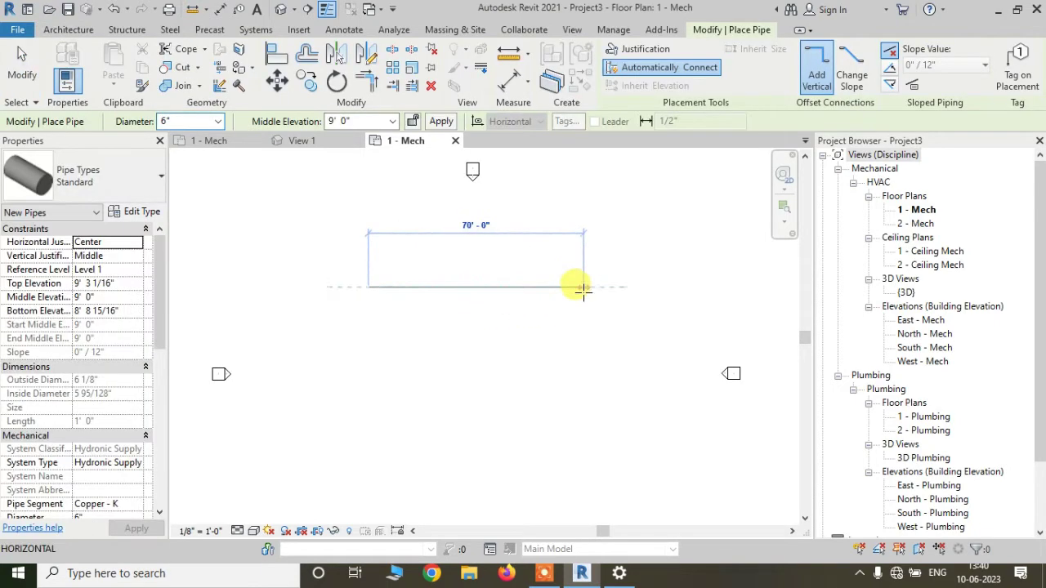
{"action": "left_click", "coordinate": [574, 287]}
{"action": "middle_click_drag", "start_coordinate": [572, 411], "coordinate": [567, 286]}
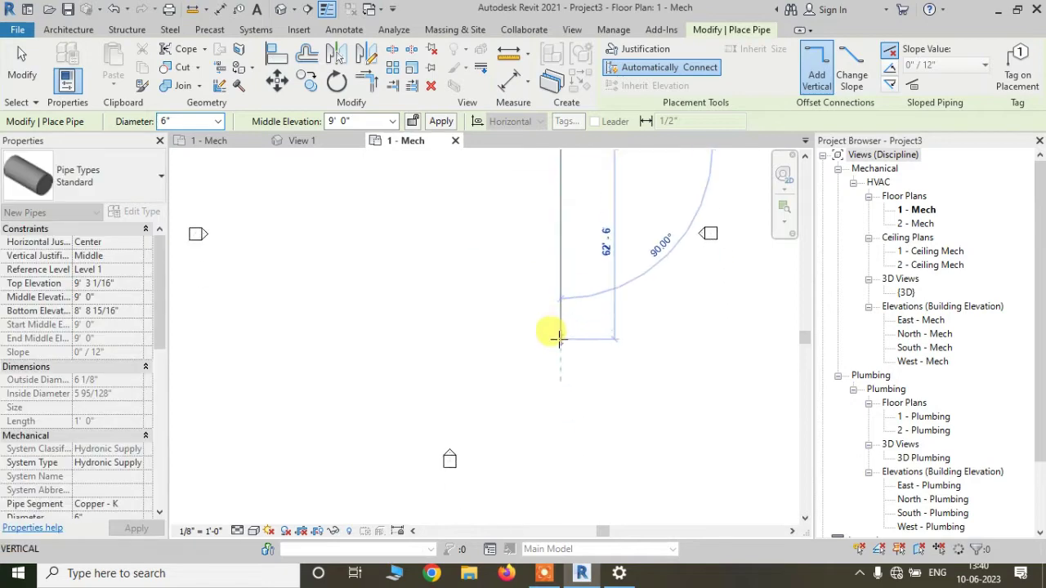
{"action": "left_click", "coordinate": [561, 336]}
{"action": "middle_click_drag", "start_coordinate": [626, 269], "coordinate": [634, 393]}
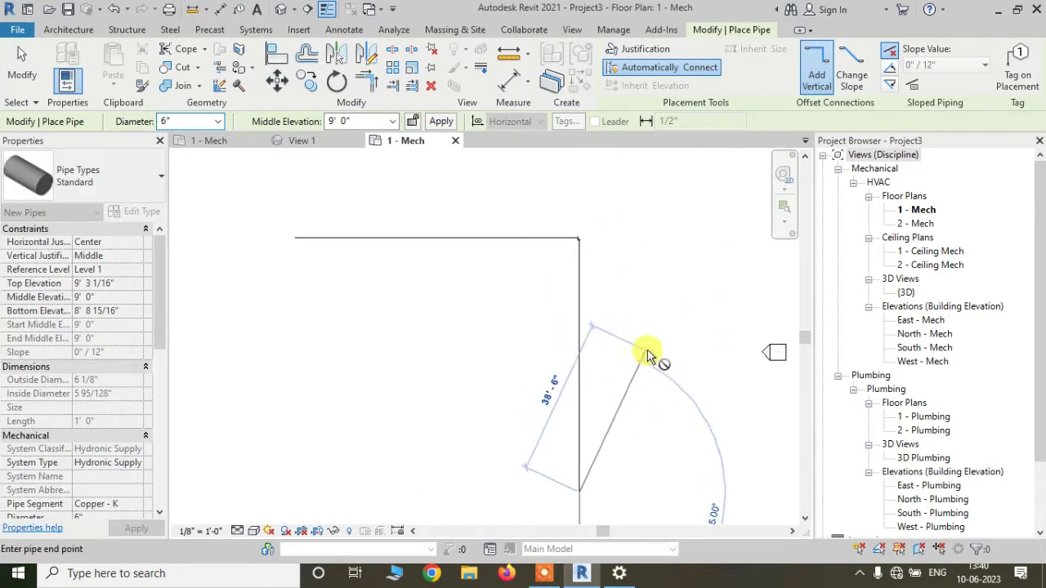
{"action": "key", "text": "Escape"}
{"action": "scroll", "coordinate": [597, 285], "scroll_direction": "down", "scroll_amount": 2}
{"action": "key", "text": "Escape"}
Zoom and pan the plan to frame the pipe's elbow corner
{"action": "scroll", "coordinate": [694, 467], "scroll_direction": "up", "scroll_amount": 2}
{"action": "scroll", "coordinate": [576, 309], "scroll_direction": "up", "scroll_amount": 2}
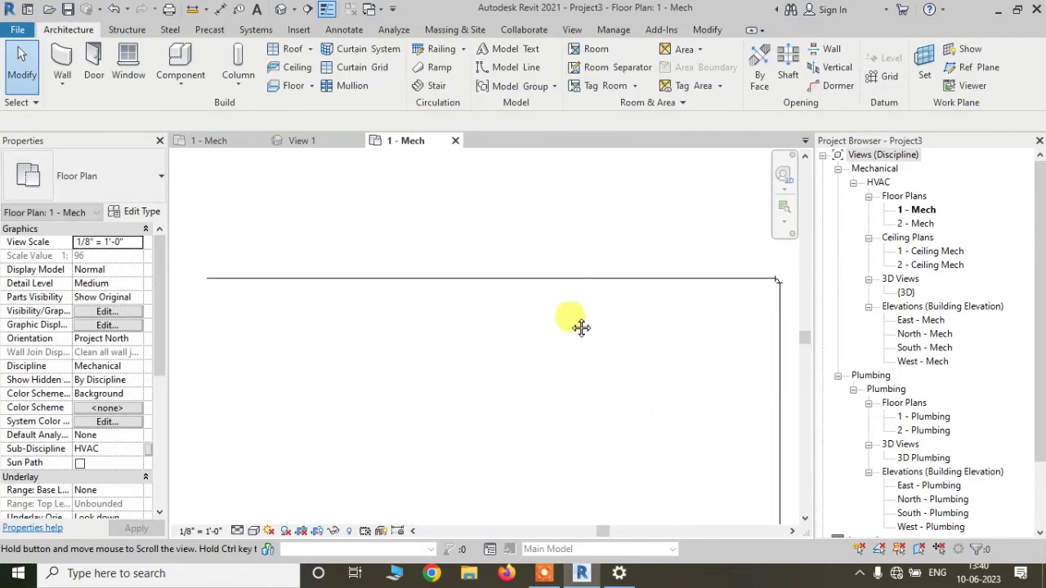
{"action": "middle_click_drag", "start_coordinate": [580, 321], "coordinate": [480, 232]}
{"action": "scroll", "coordinate": [551, 295], "scroll_direction": "down", "scroll_amount": 1}
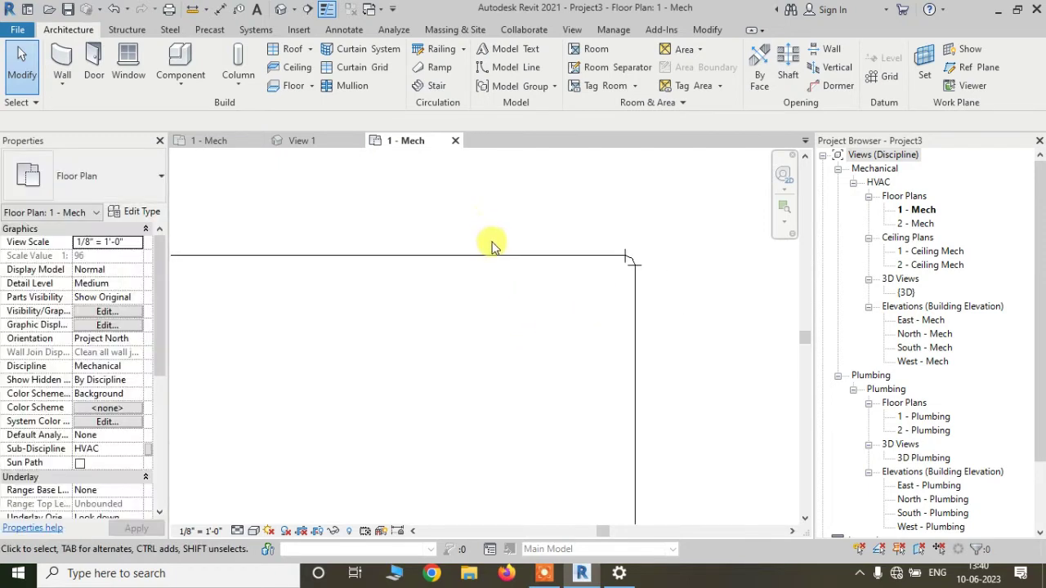
{"action": "scroll", "coordinate": [556, 267], "scroll_direction": "up", "scroll_amount": 2}
{"action": "scroll", "coordinate": [637, 278], "scroll_direction": "up", "scroll_amount": 2}
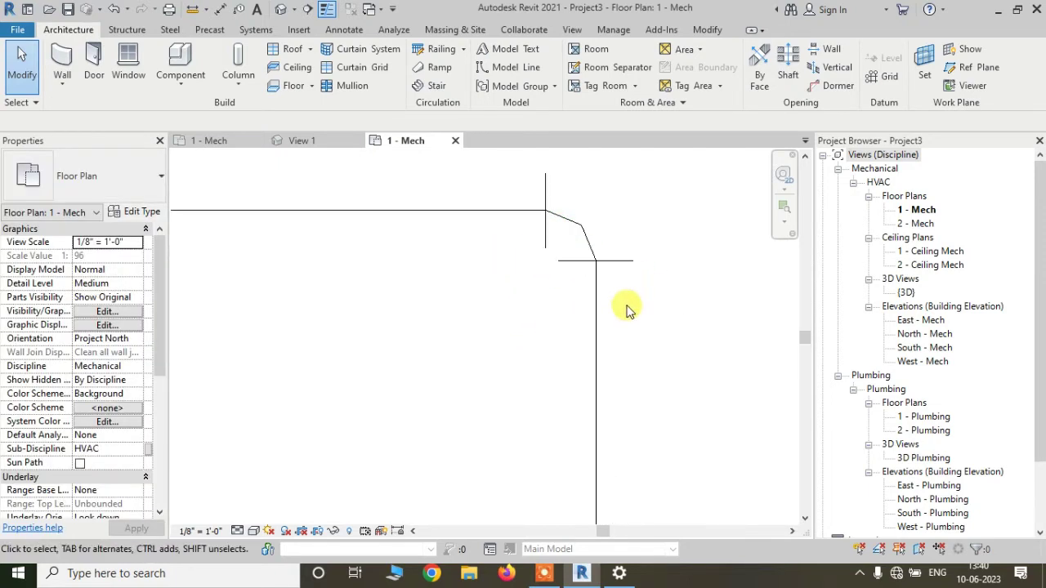
{"action": "scroll", "coordinate": [691, 270], "scroll_direction": "down", "scroll_amount": 2}
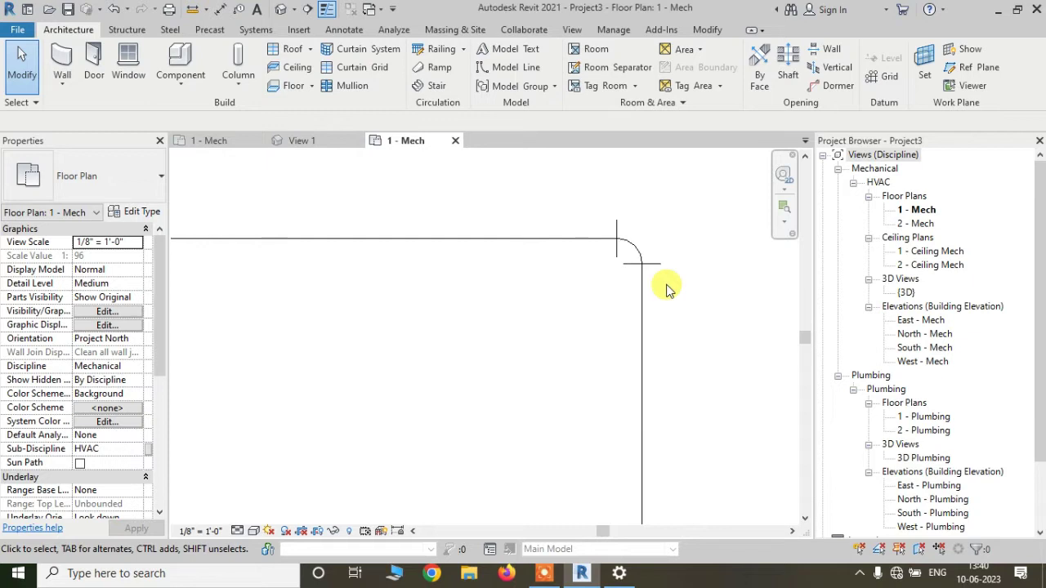
{"action": "scroll", "coordinate": [477, 401], "scroll_direction": "up", "scroll_amount": 2}
{"action": "scroll", "coordinate": [706, 269], "scroll_direction": "down", "scroll_amount": 2}
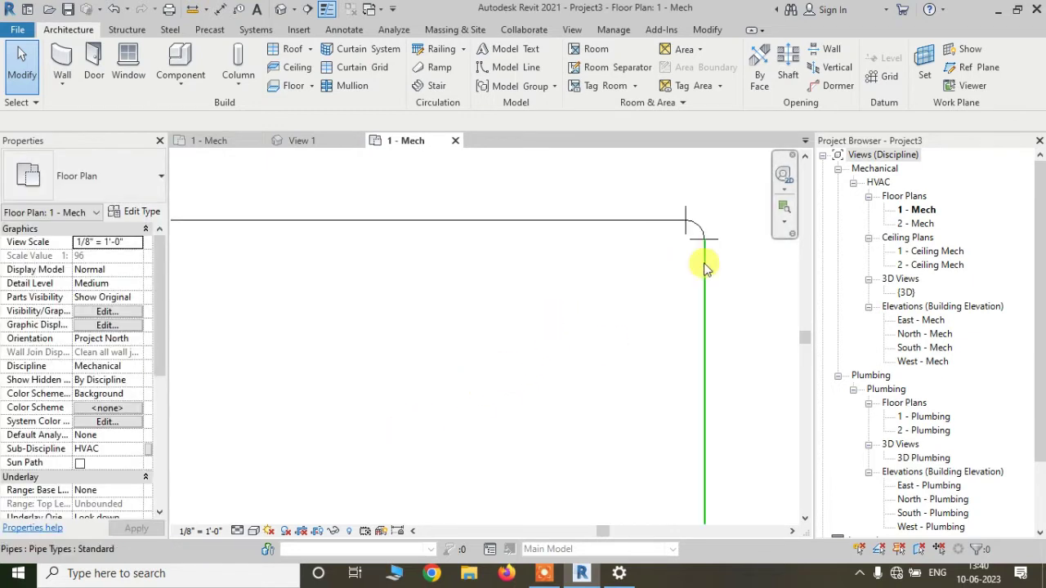
Set the 1 - Mech plan's detail level to Fine and inspect the double-line pipe corner
{"action": "left_click", "coordinate": [237, 531]}
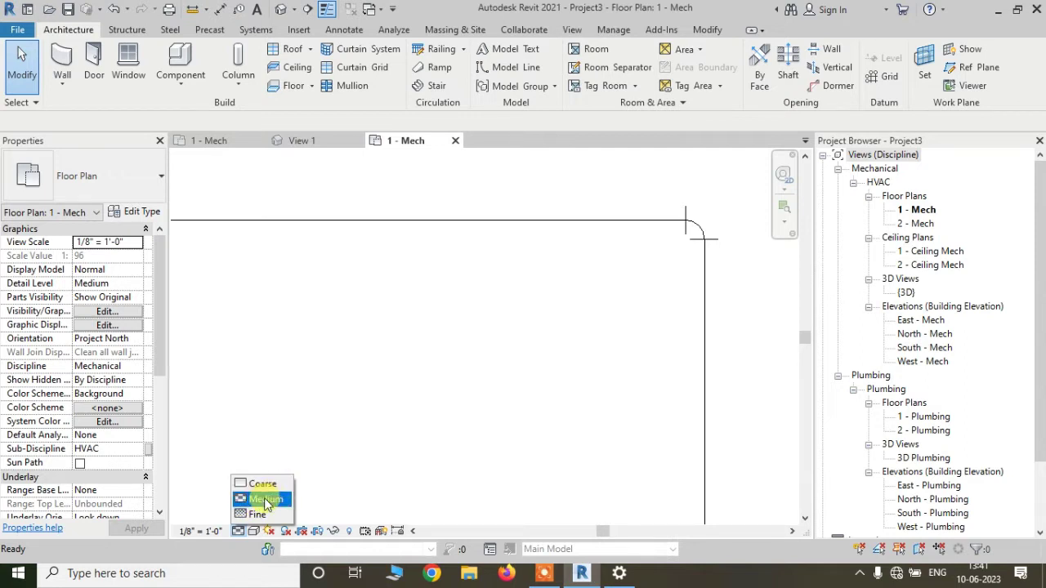
{"action": "left_click", "coordinate": [258, 514]}
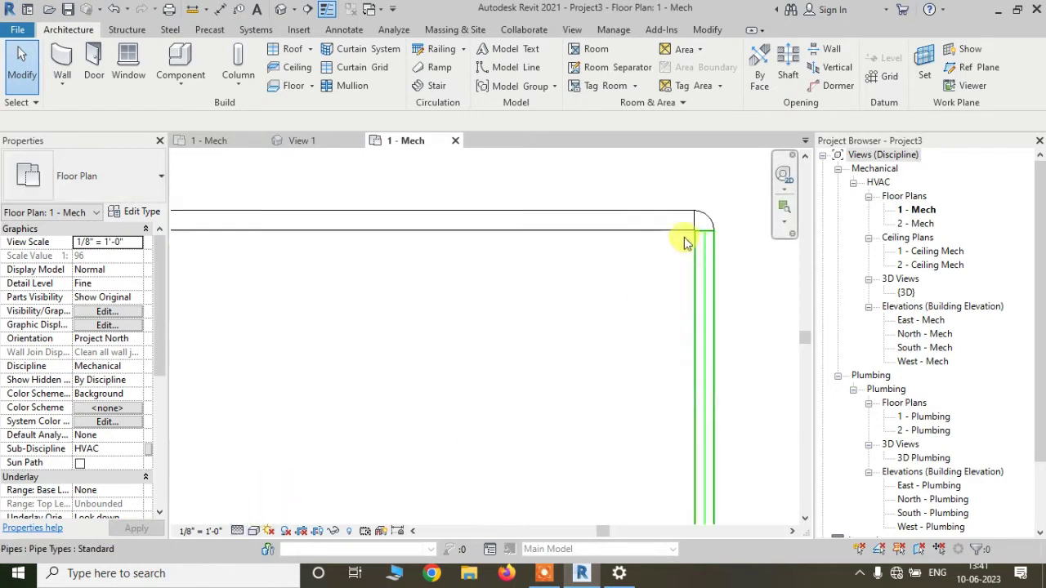
{"action": "scroll", "coordinate": [694, 238], "scroll_direction": "up", "scroll_amount": 1}
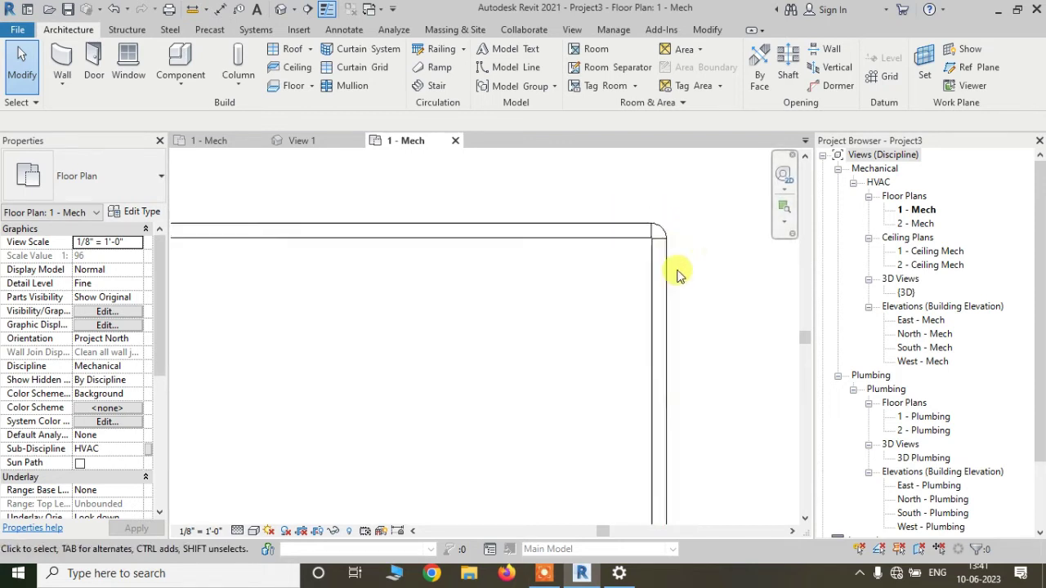
{"action": "mouse_move", "coordinate": [679, 273]}
{"action": "middle_mouse_down"}
{"action": "mouse_move", "coordinate": [675, 226]}
{"action": "mouse_move", "coordinate": [556, 248]}
{"action": "mouse_move", "coordinate": [665, 203]}
{"action": "mouse_move", "coordinate": [535, 194]}
{"action": "mouse_move", "coordinate": [689, 264]}
{"action": "middle_mouse_up"}
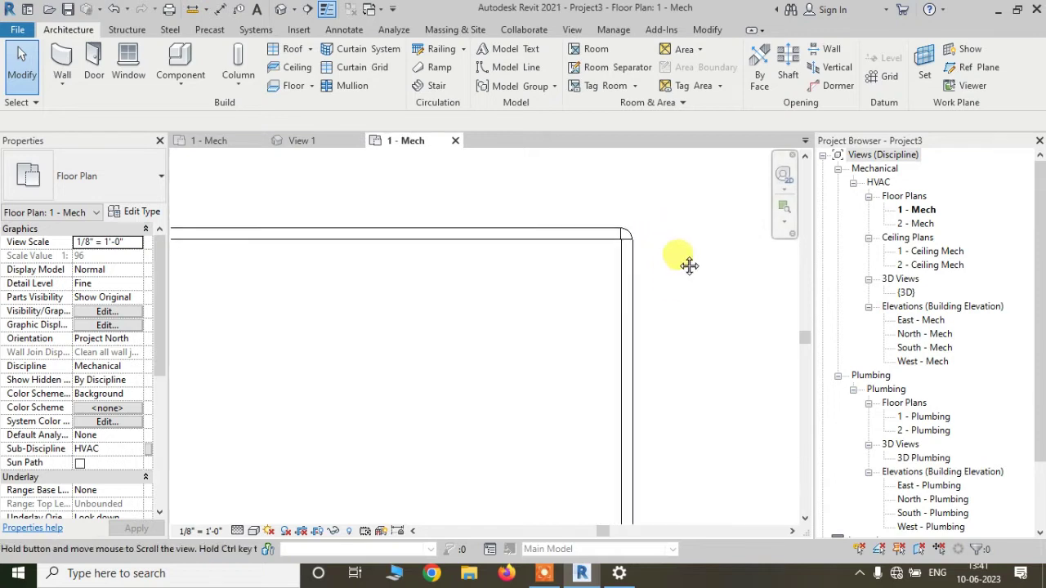
{"action": "scroll", "coordinate": [546, 276], "scroll_direction": "down", "scroll_amount": 1}
{"action": "middle_click_drag", "start_coordinate": [546, 275], "coordinate": [498, 376]}
{"action": "middle_click_drag", "start_coordinate": [646, 242], "coordinate": [662, 249]}
{"action": "scroll", "coordinate": [662, 249], "scroll_direction": "up", "scroll_amount": 2}
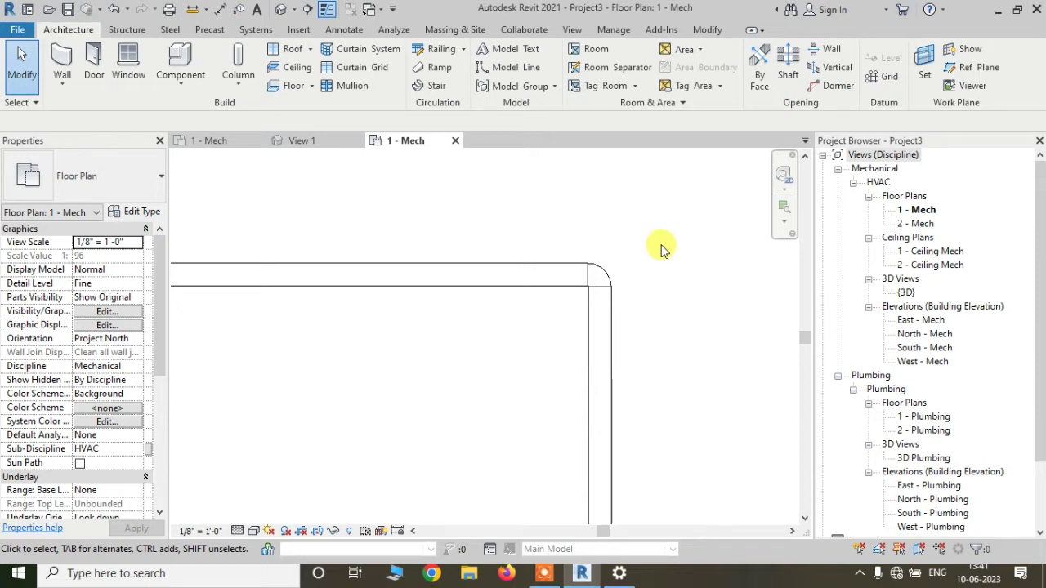
{"action": "scroll", "coordinate": [662, 249], "scroll_direction": "down", "scroll_amount": 1}
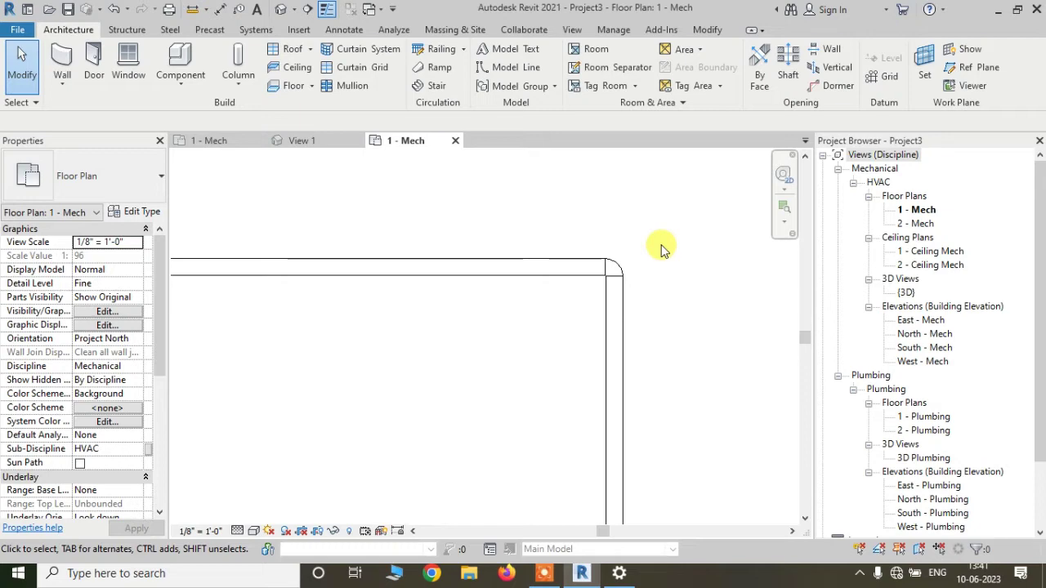
In Visibility/Graphics (VG), turn on the Center Line subcategory for Pipes and Pipe Fittings, and apply
{"action": "key", "text": "v"}
{"action": "key", "text": "g"}
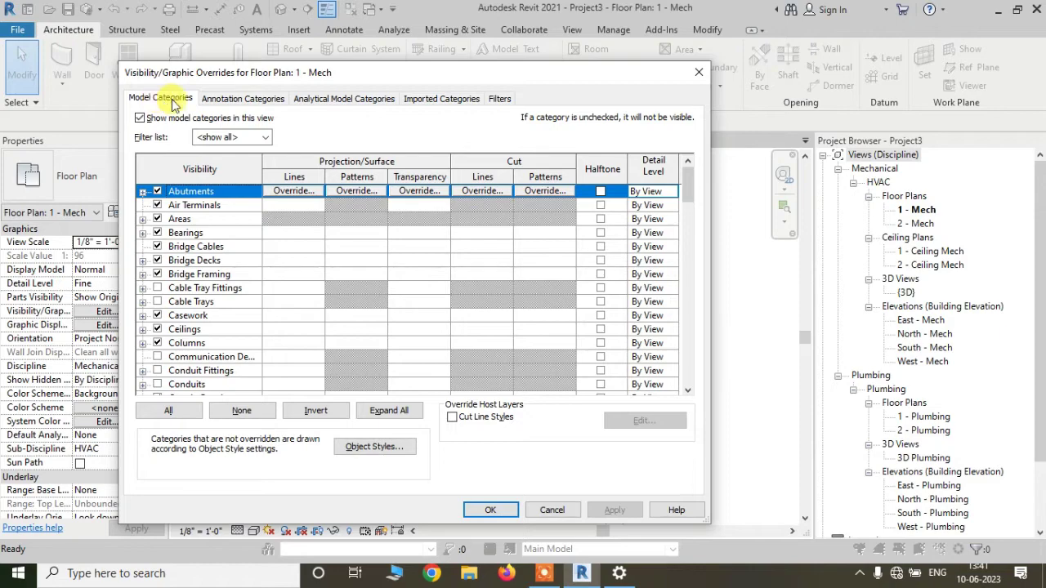
{"action": "scroll", "coordinate": [216, 241], "scroll_direction": "down", "scroll_amount": 2}
{"action": "scroll", "coordinate": [219, 235], "scroll_direction": "down", "scroll_amount": 9}
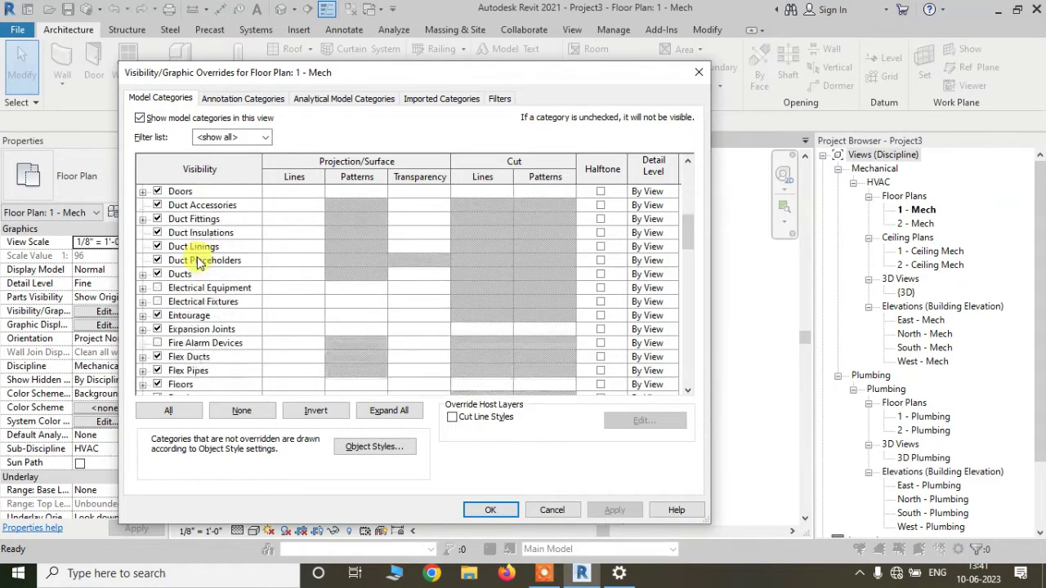
{"action": "scroll", "coordinate": [191, 290], "scroll_direction": "down", "scroll_amount": 3}
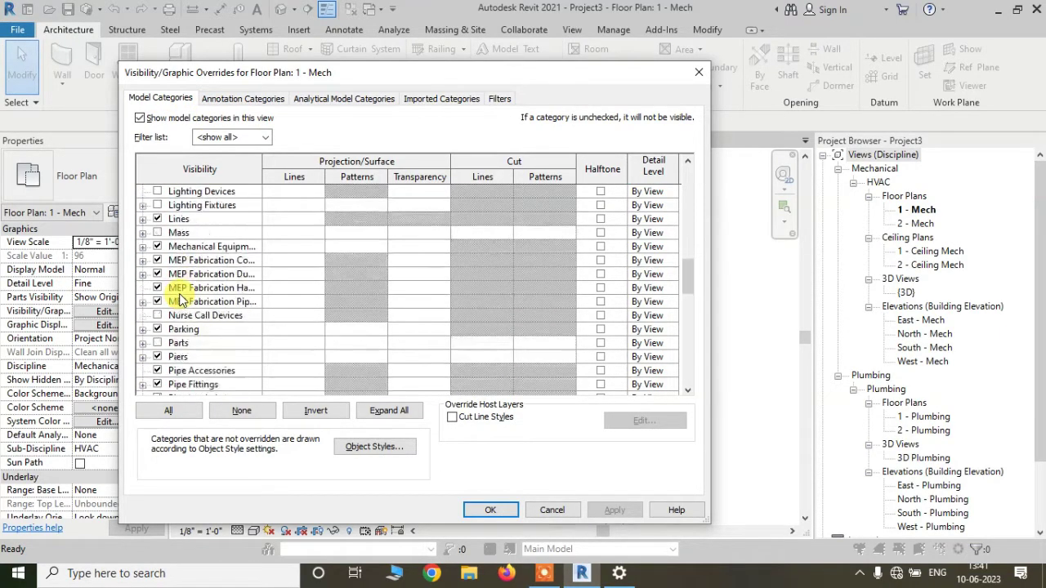
{"action": "scroll", "coordinate": [148, 360], "scroll_direction": "down", "scroll_amount": 2}
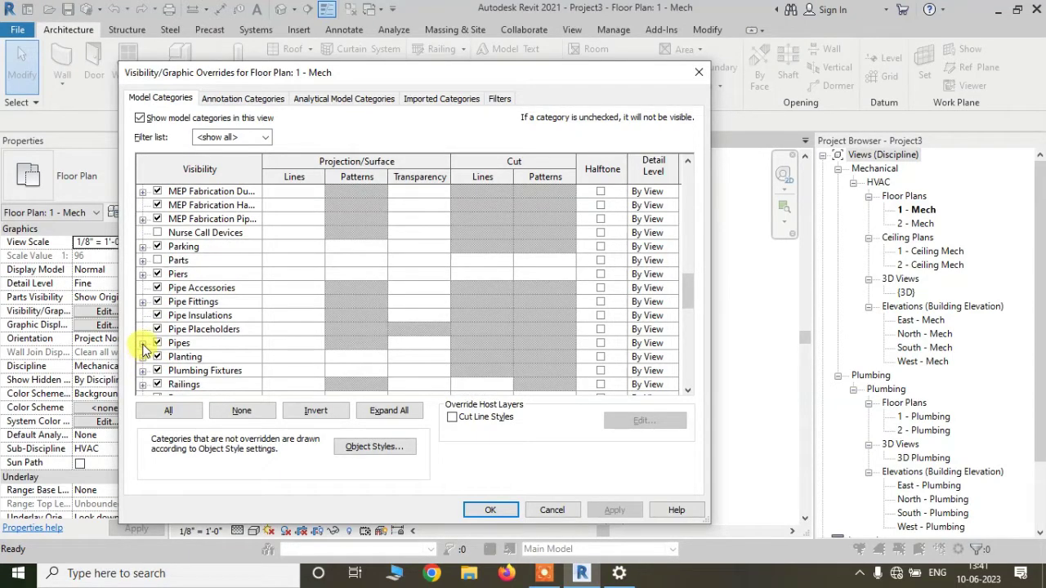
{"action": "left_click", "coordinate": [142, 344]}
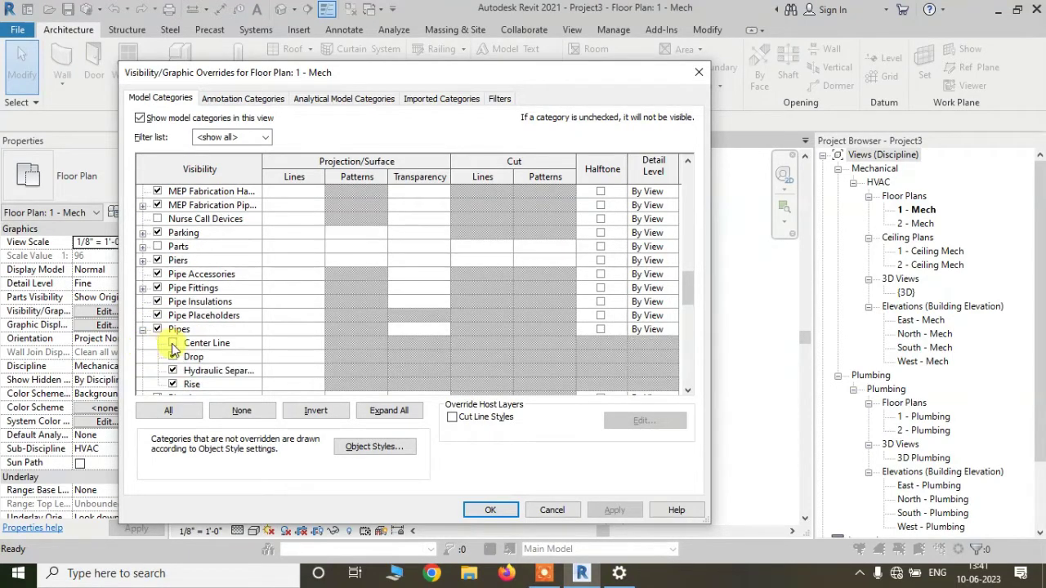
{"action": "scroll", "coordinate": [187, 335], "scroll_direction": "down", "scroll_amount": 1}
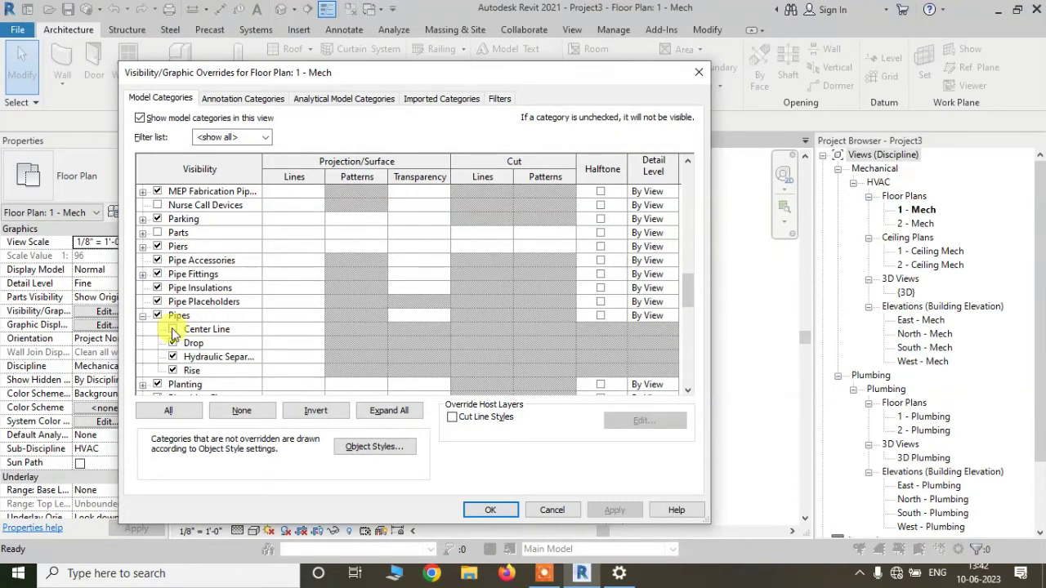
{"action": "left_click", "coordinate": [172, 329]}
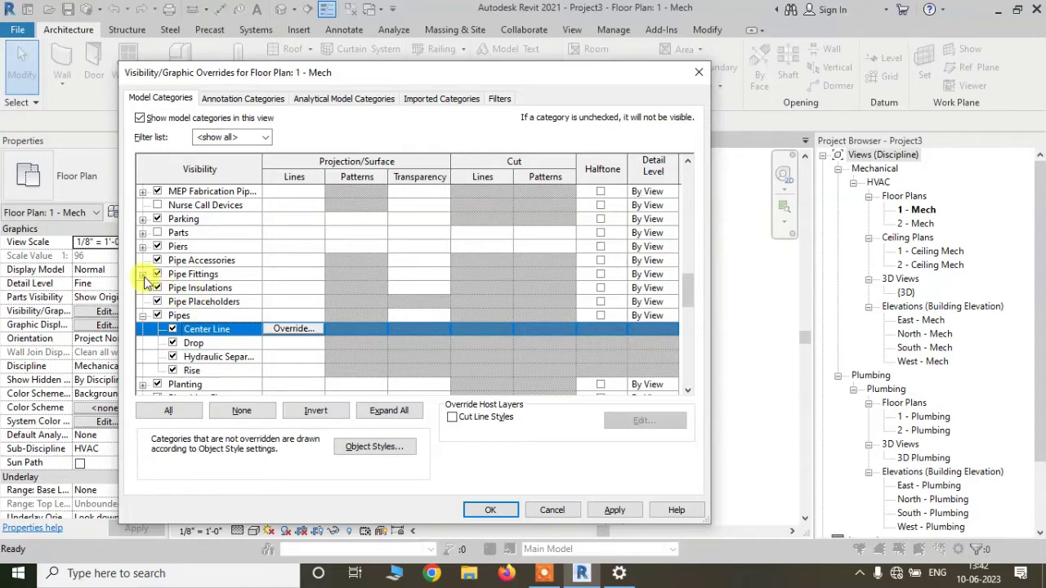
{"action": "left_click", "coordinate": [143, 275]}
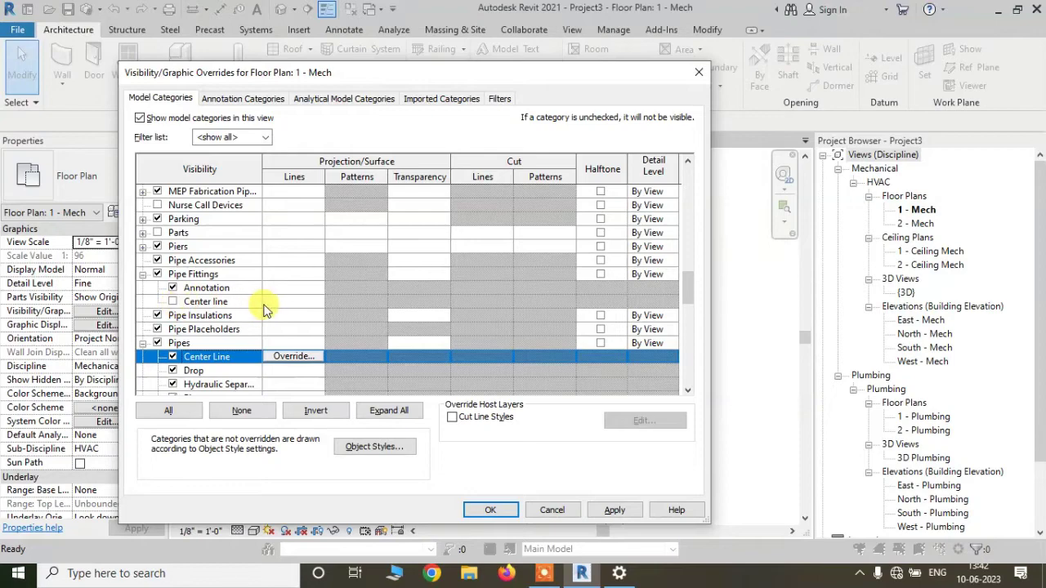
{"action": "left_click", "coordinate": [172, 301]}
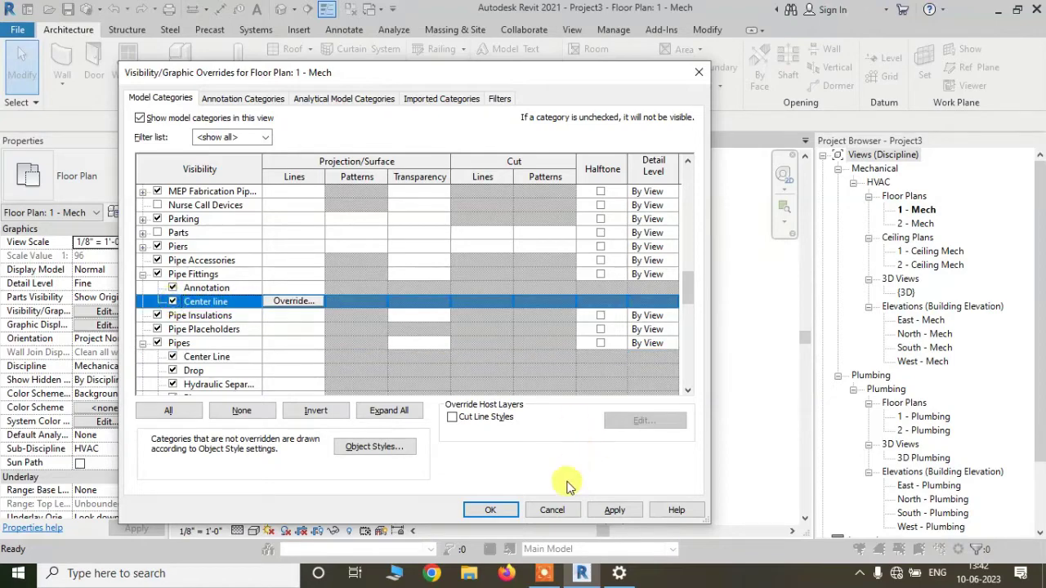
{"action": "left_click", "coordinate": [614, 510]}
Close the overrides and pan along the pipe run to check the center lines
{"action": "left_click", "coordinate": [490, 510]}
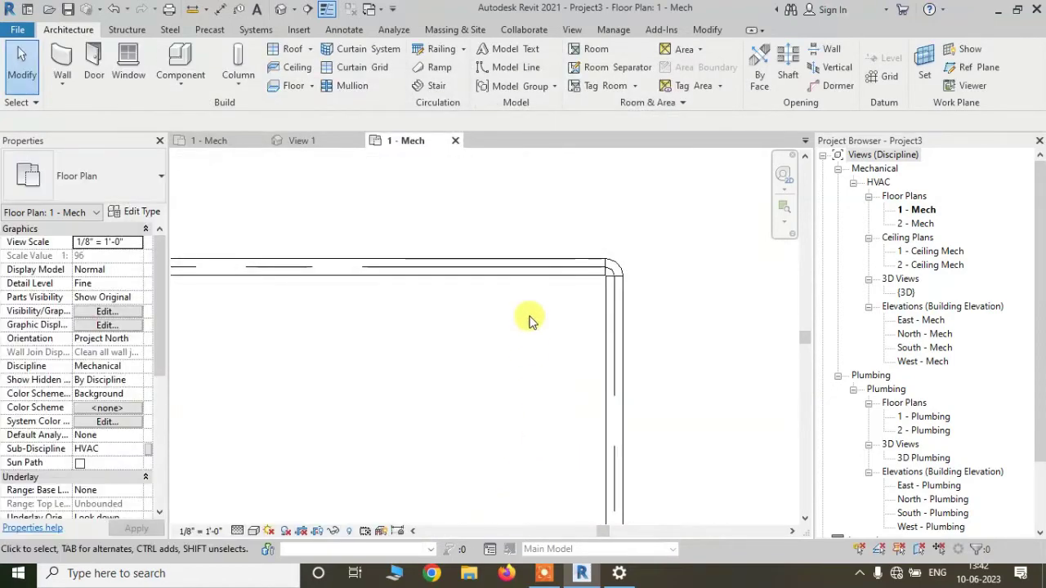
{"action": "scroll", "coordinate": [629, 286], "scroll_direction": "up", "scroll_amount": 3}
{"action": "middle_click_drag", "start_coordinate": [411, 261], "coordinate": [762, 274]}
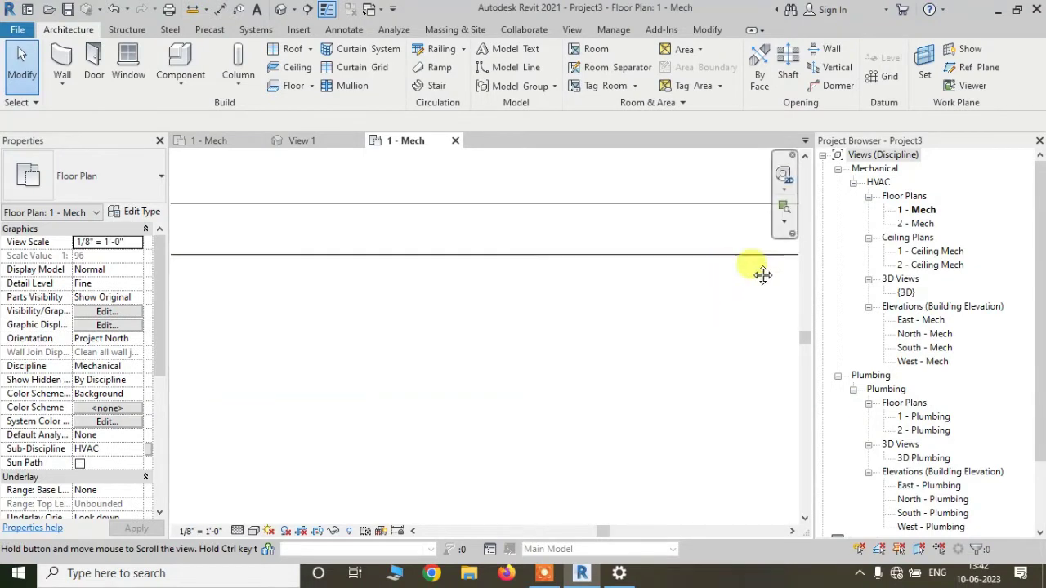
{"action": "scroll", "coordinate": [385, 264], "scroll_direction": "down", "scroll_amount": 3}
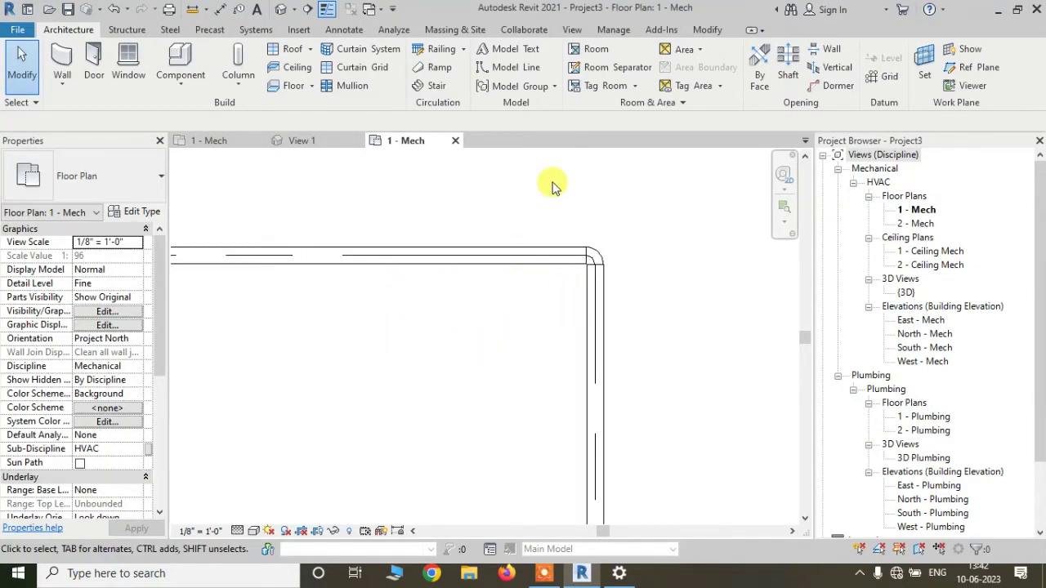
{"action": "middle_click_drag", "start_coordinate": [432, 283], "coordinate": [507, 262]}
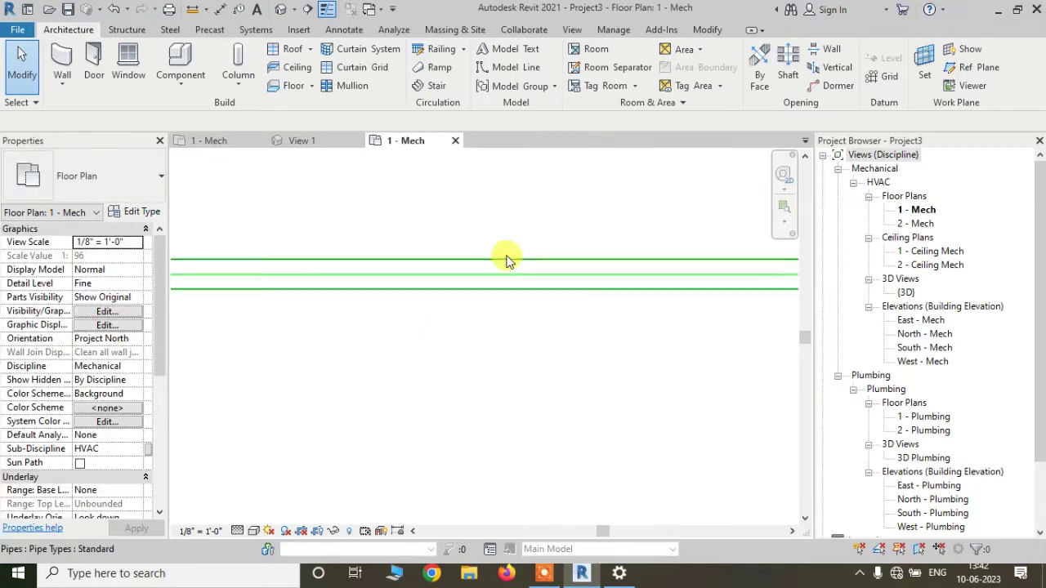
{"action": "scroll", "coordinate": [474, 245], "scroll_direction": "down", "scroll_amount": 5}
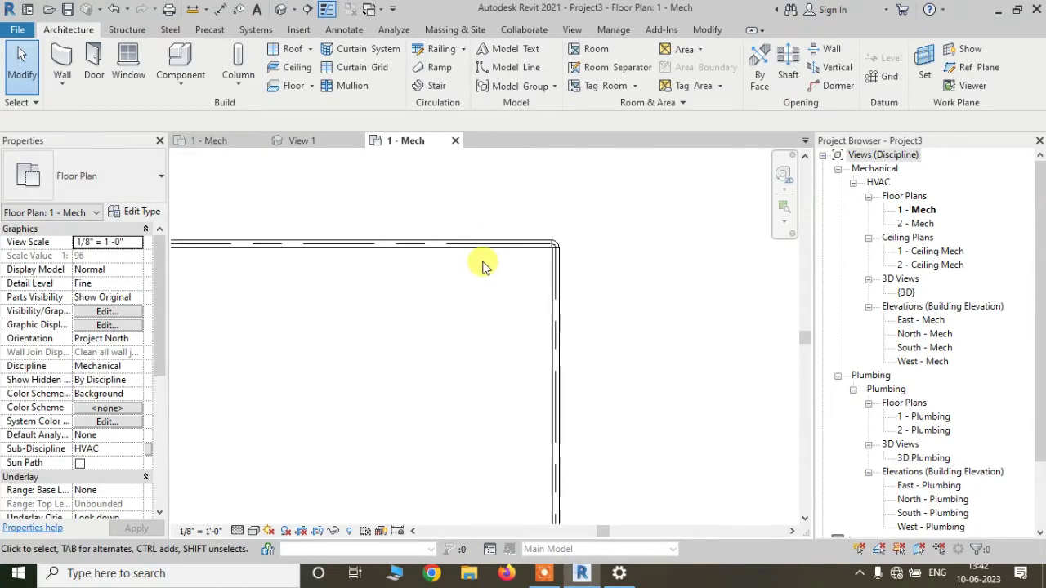
{"action": "scroll", "coordinate": [462, 241], "scroll_direction": "up", "scroll_amount": 5}
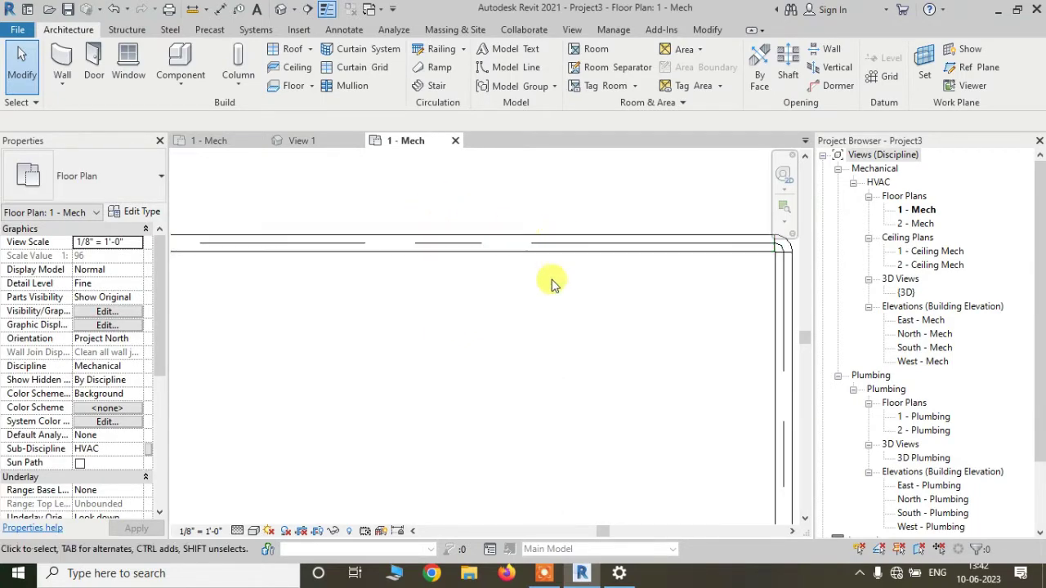
{"action": "scroll", "coordinate": [482, 249], "scroll_direction": "up", "scroll_amount": 2}
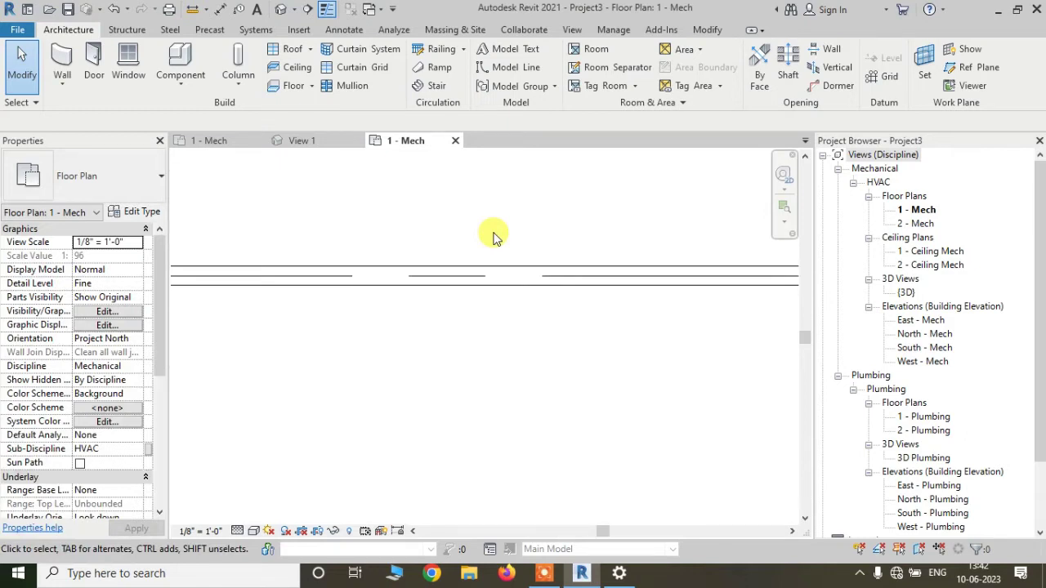
Reopen Visibility/Graphic Overrides for the 1 - Mech plan with VG
{"action": "key", "text": "v"}
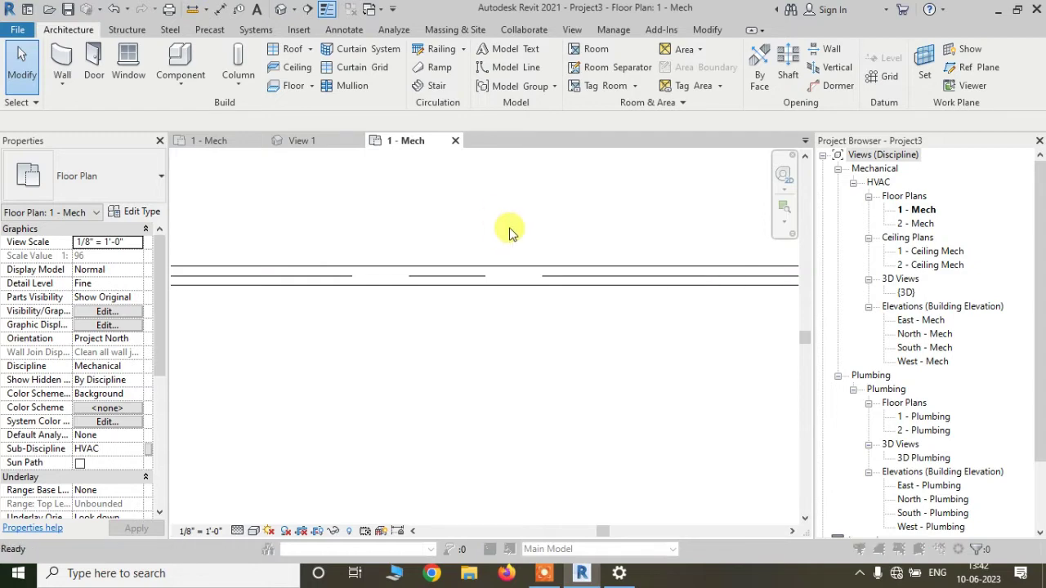
{"action": "key", "text": "g"}
{"action": "left_click", "coordinate": [208, 300]}
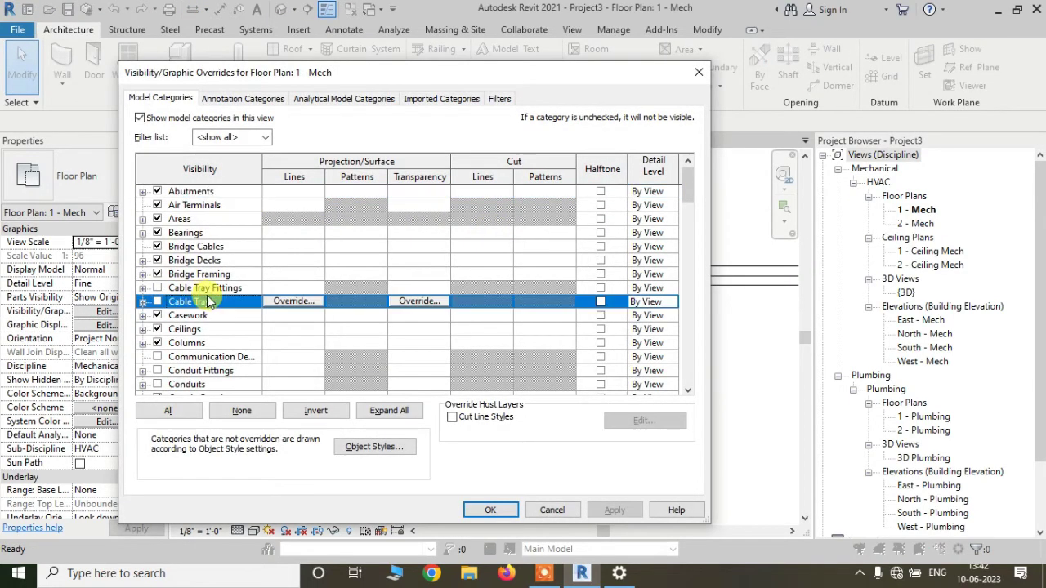
Override the Pipes Center Line to a red Dash 1/16" line pattern and apply it
{"action": "scroll", "coordinate": [209, 262], "scroll_direction": "down", "scroll_amount": 15}
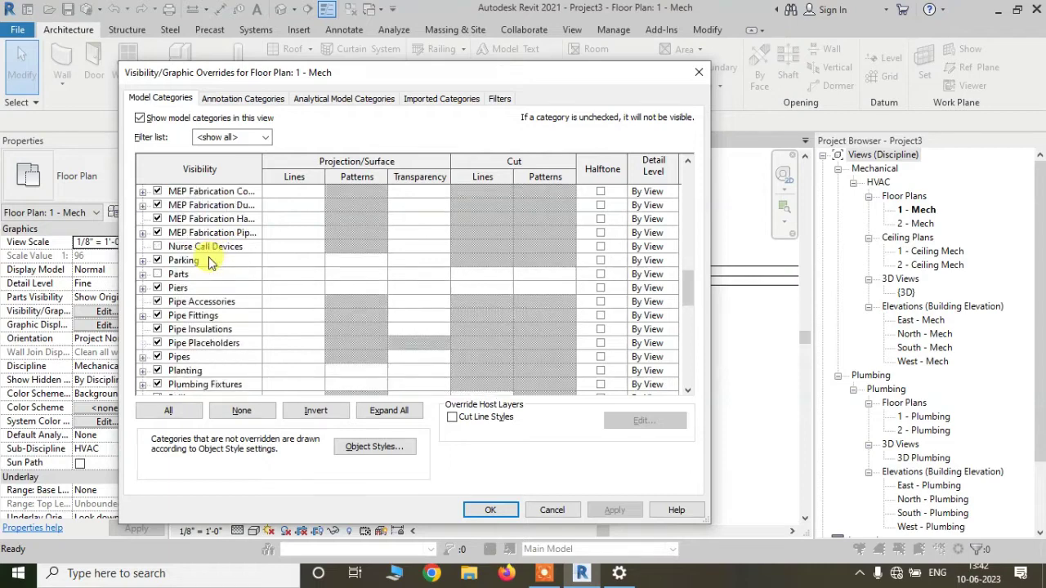
{"action": "scroll", "coordinate": [208, 261], "scroll_direction": "down", "scroll_amount": 1}
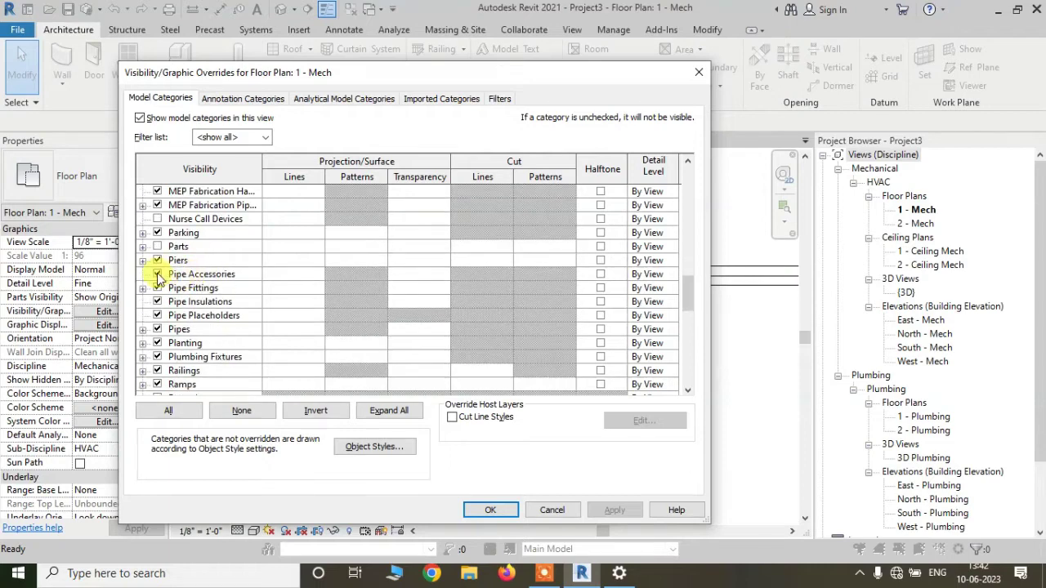
{"action": "left_click", "coordinate": [143, 330]}
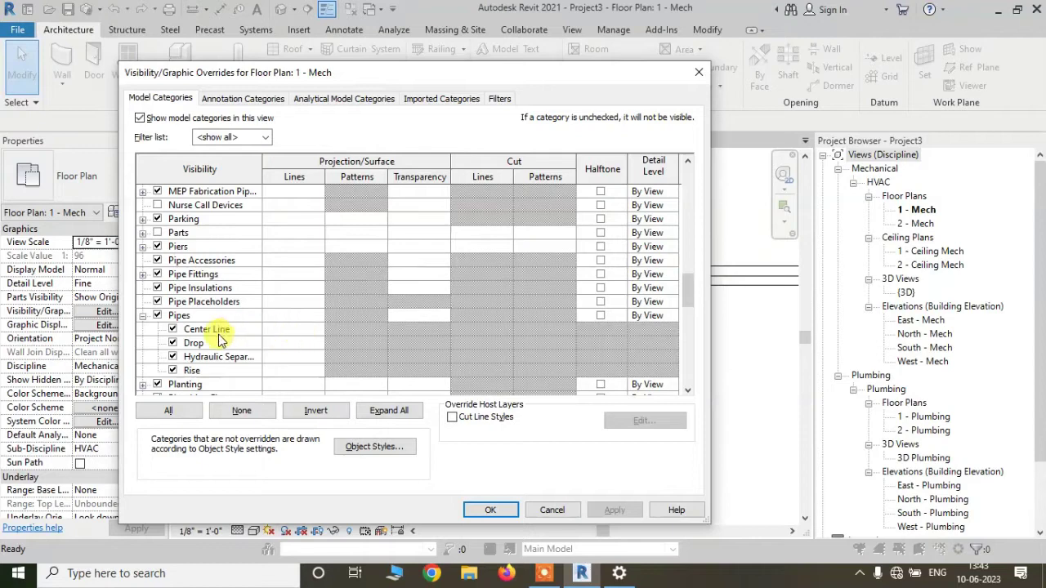
{"action": "left_click", "coordinate": [288, 330]}
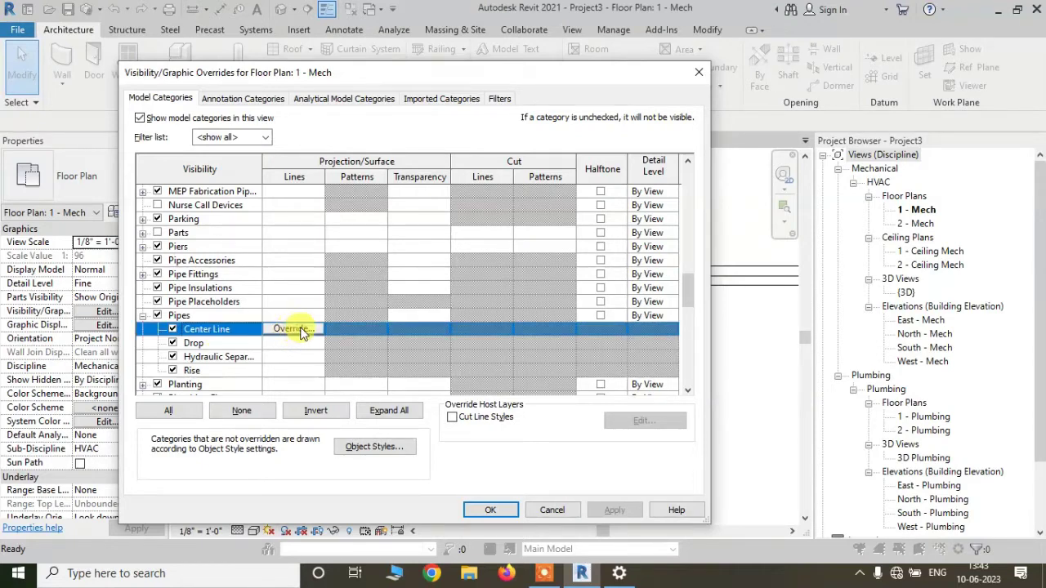
{"action": "left_click", "coordinate": [298, 330]}
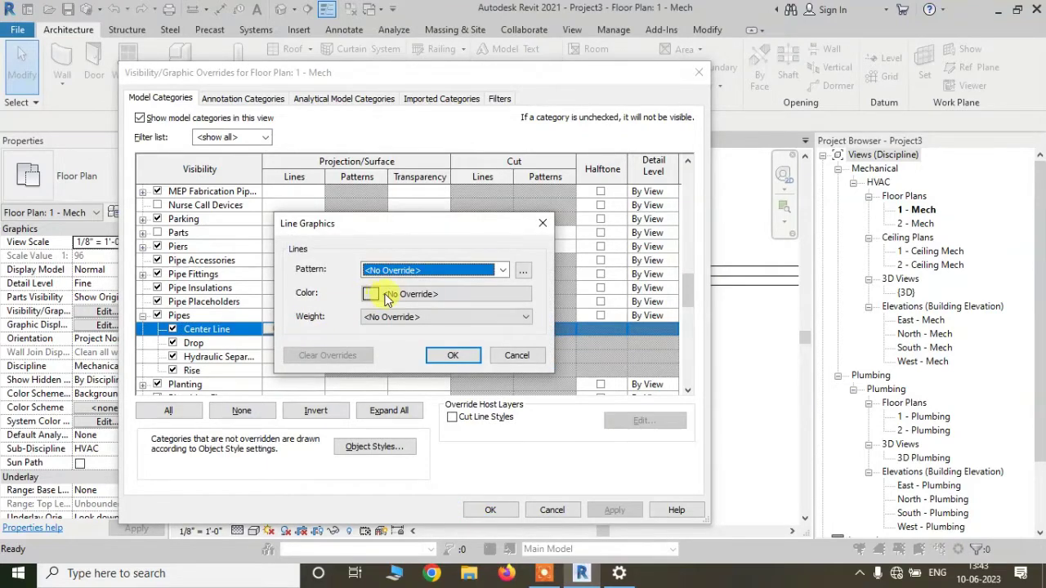
{"action": "left_click", "coordinate": [505, 272]}
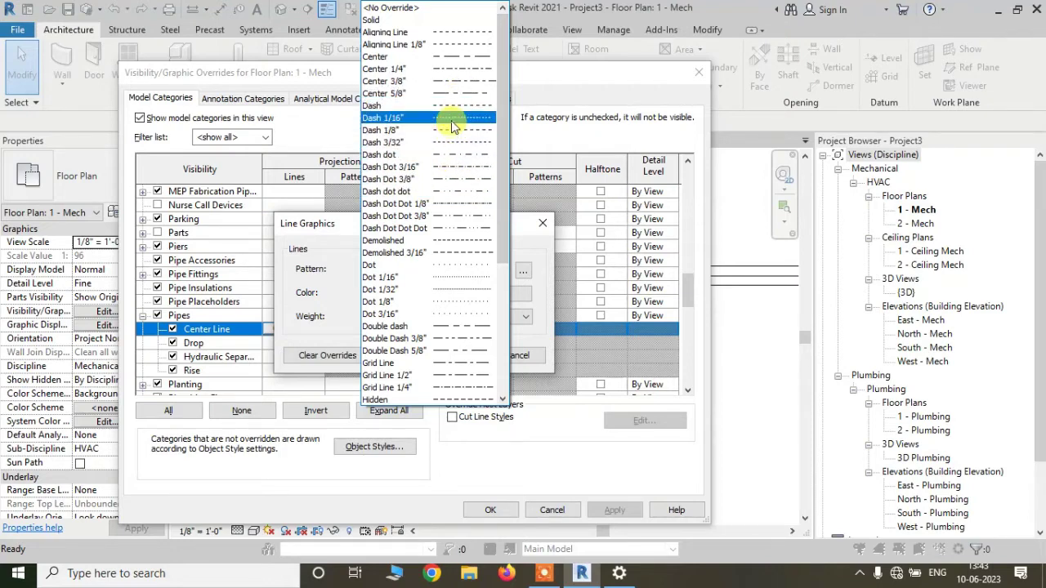
{"action": "left_click", "coordinate": [451, 120]}
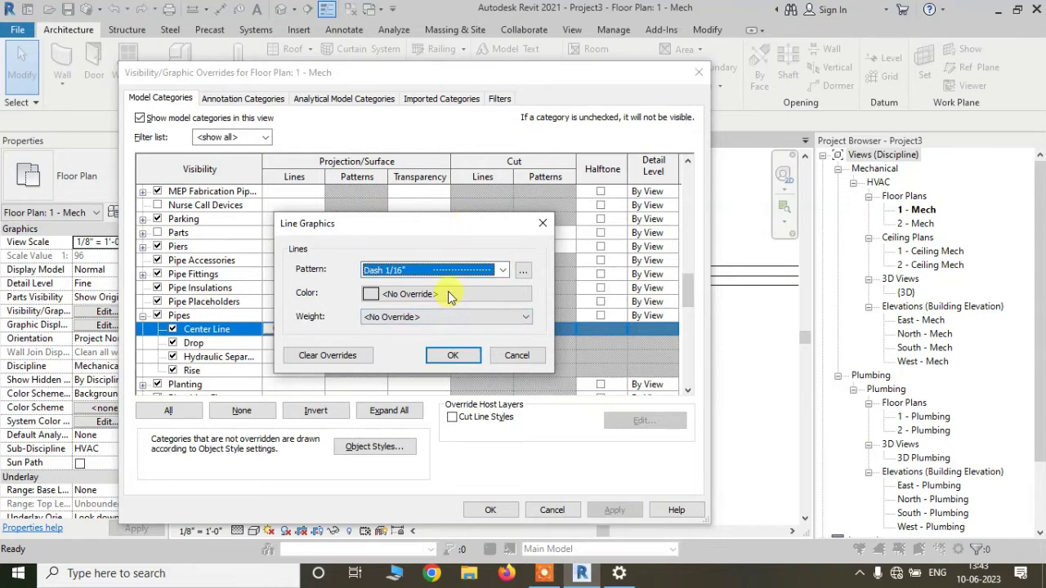
{"action": "left_click", "coordinate": [448, 299]}
{"action": "left_click", "coordinate": [275, 314]}
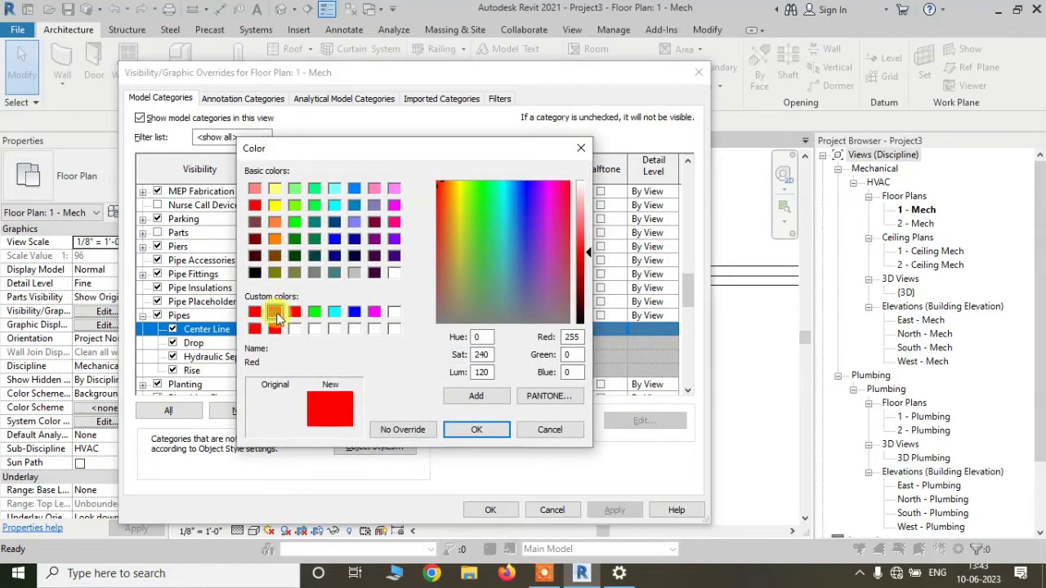
{"action": "left_click", "coordinate": [474, 430]}
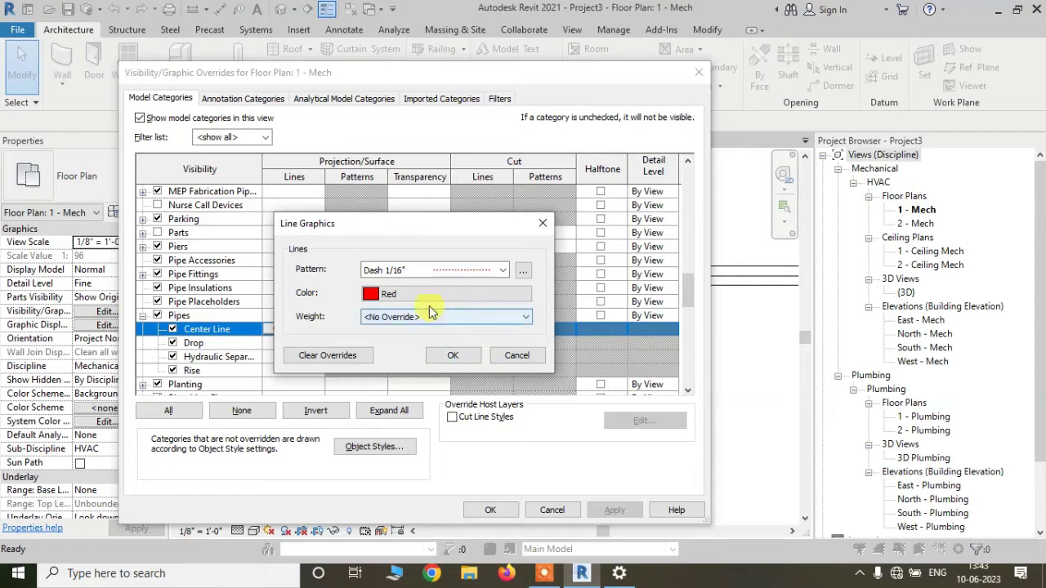
{"action": "left_click", "coordinate": [455, 357]}
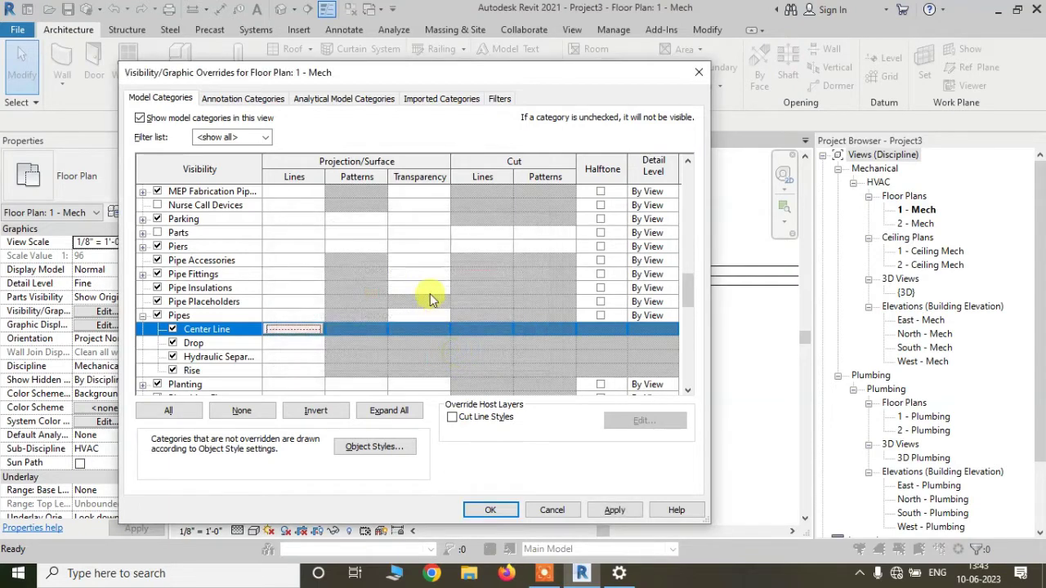
{"action": "left_click", "coordinate": [502, 513]}
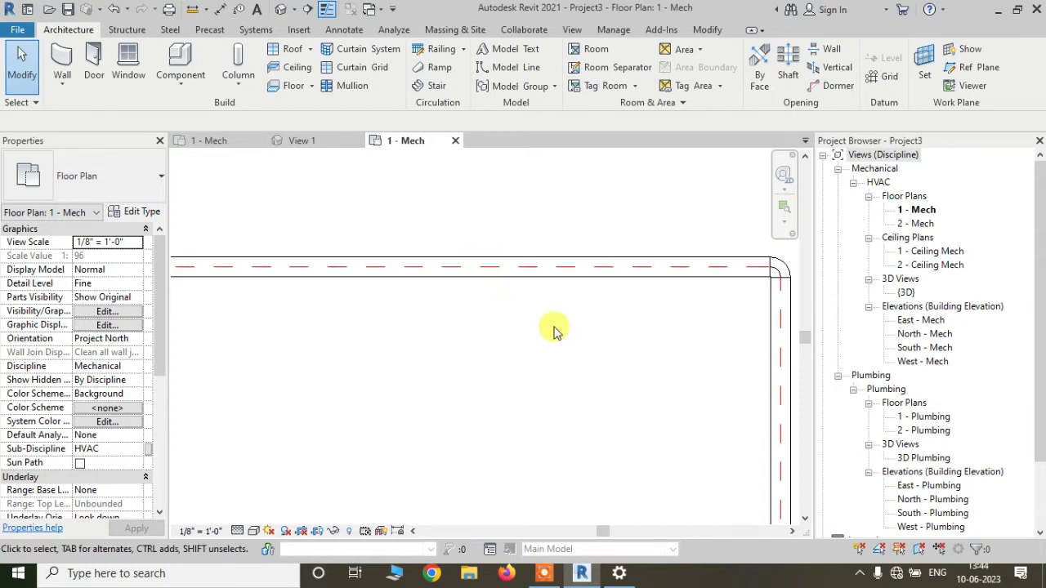
Zoom in and out to check the red dashed pipe center lines
{"action": "scroll", "coordinate": [580, 327], "scroll_direction": "up", "scroll_amount": 3}
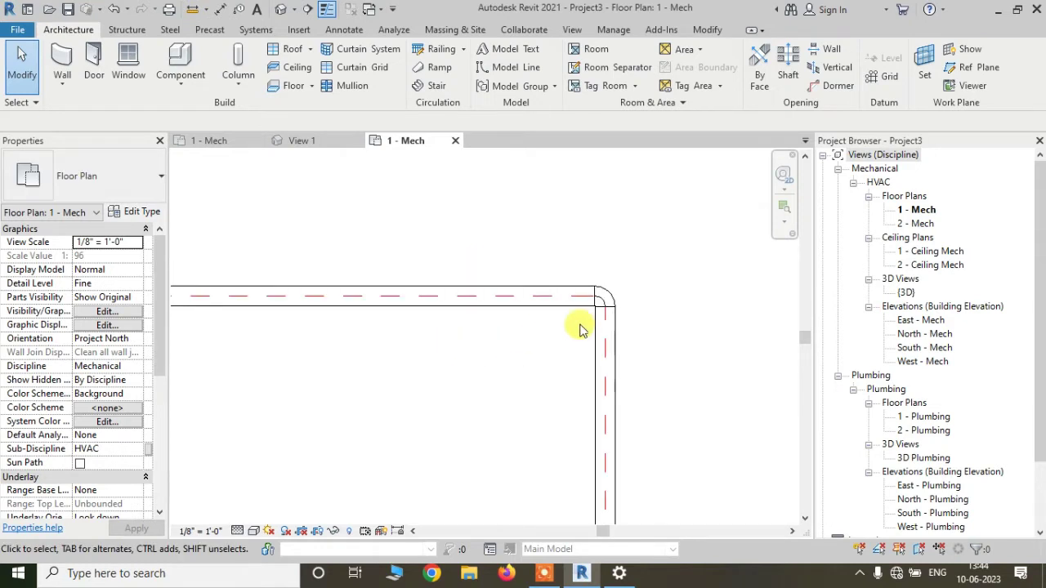
{"action": "scroll", "coordinate": [580, 327], "scroll_direction": "down", "scroll_amount": 3}
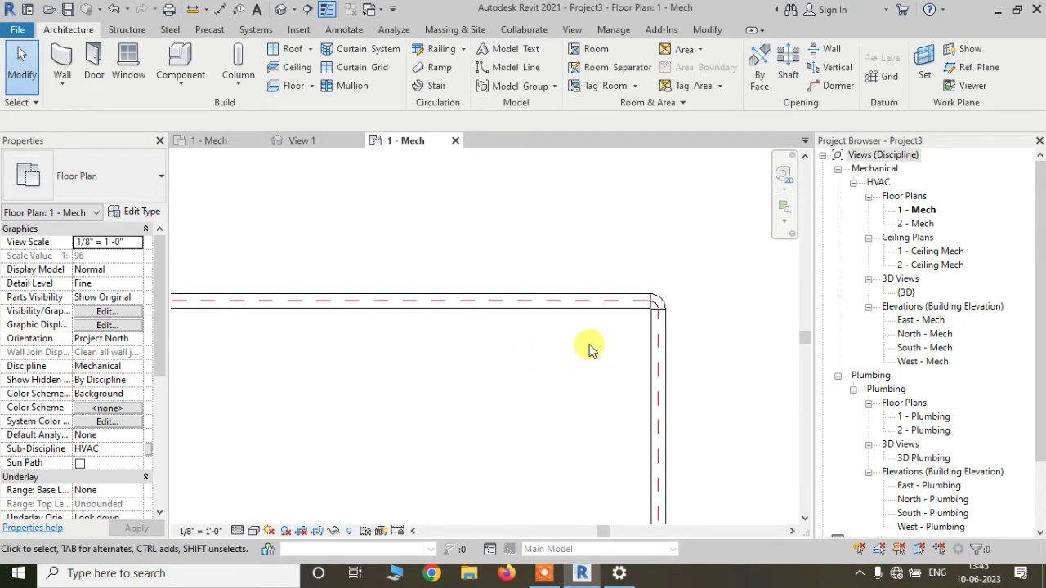
From the VG Filters list, create a new rule-based filter named 'pipe'
{"action": "key", "text": "v"}
{"action": "key", "text": "g"}
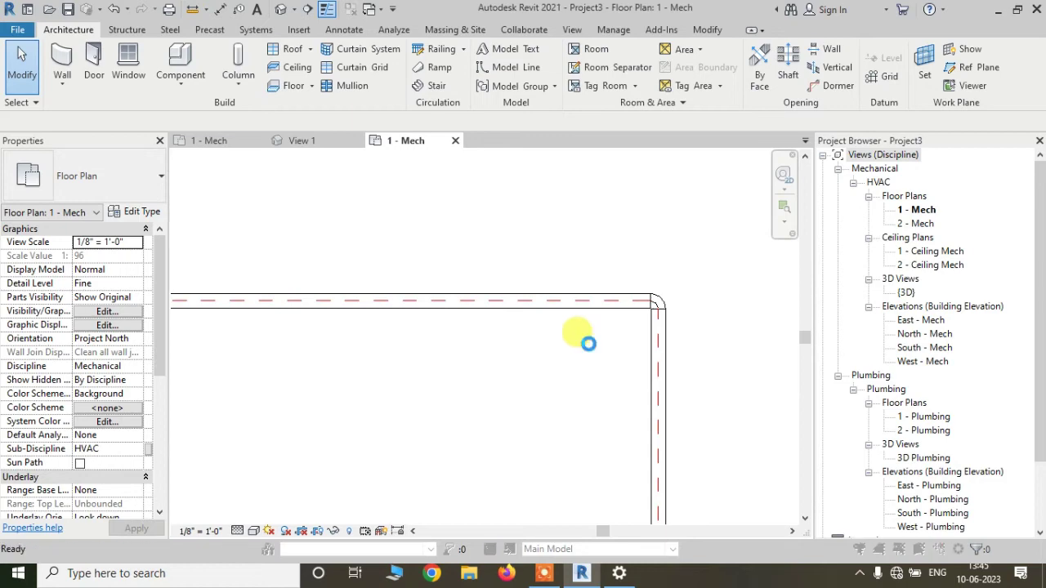
{"action": "left_click", "coordinate": [500, 99]}
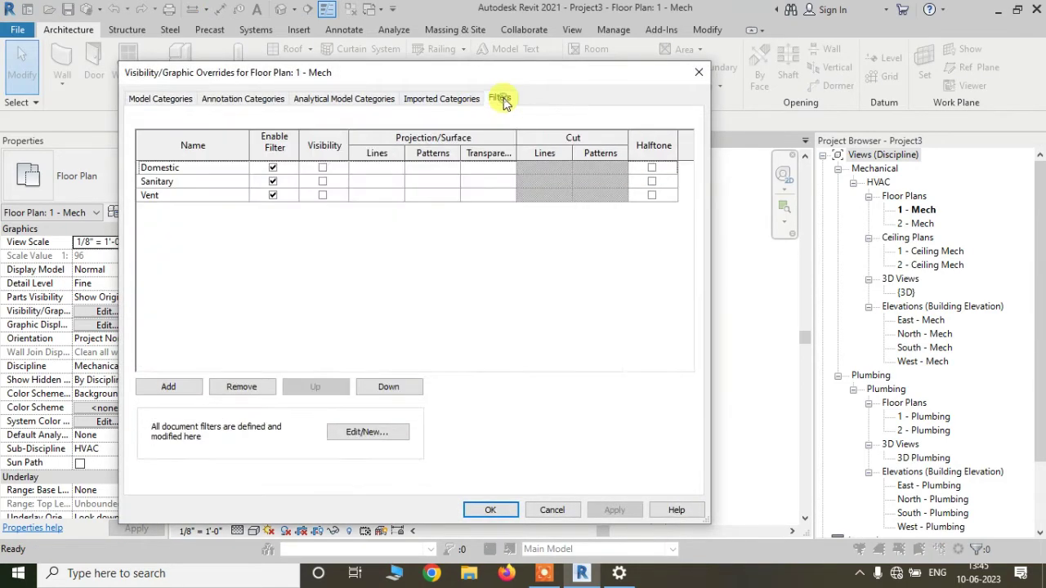
{"action": "left_click", "coordinate": [361, 433]}
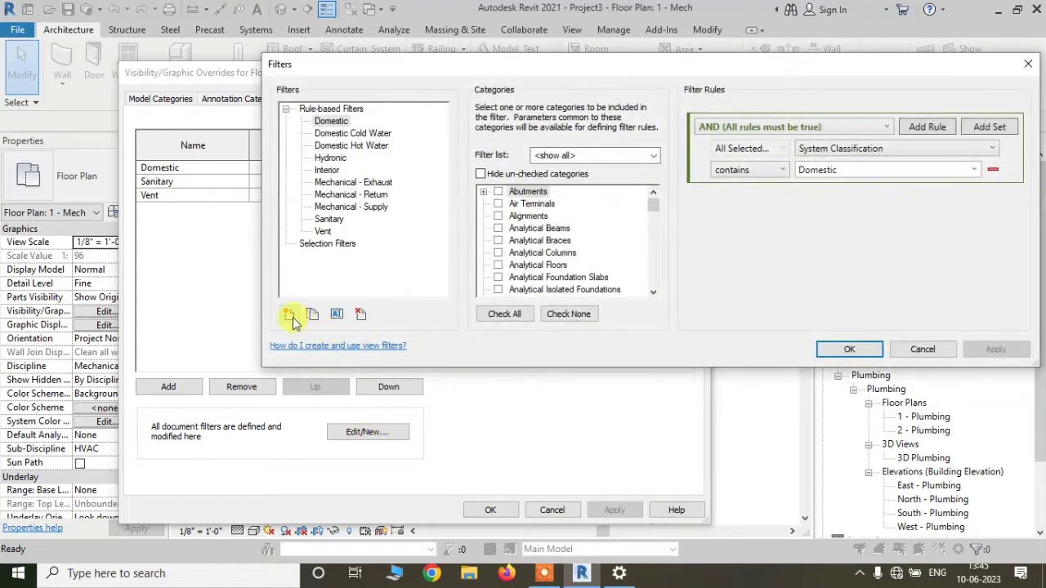
{"action": "left_click", "coordinate": [290, 316]}
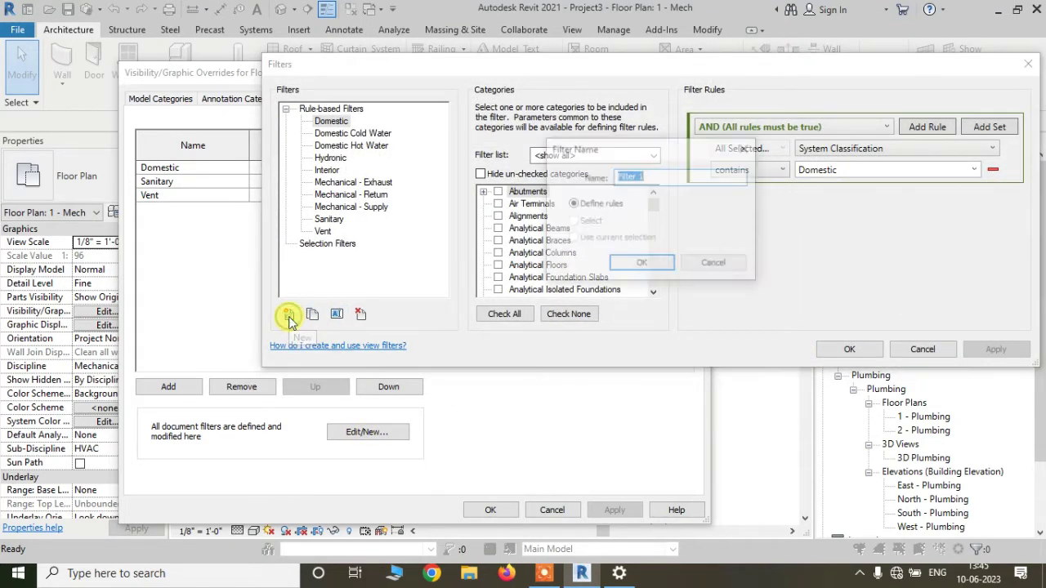
{"action": "key", "text": "BackSpace"}
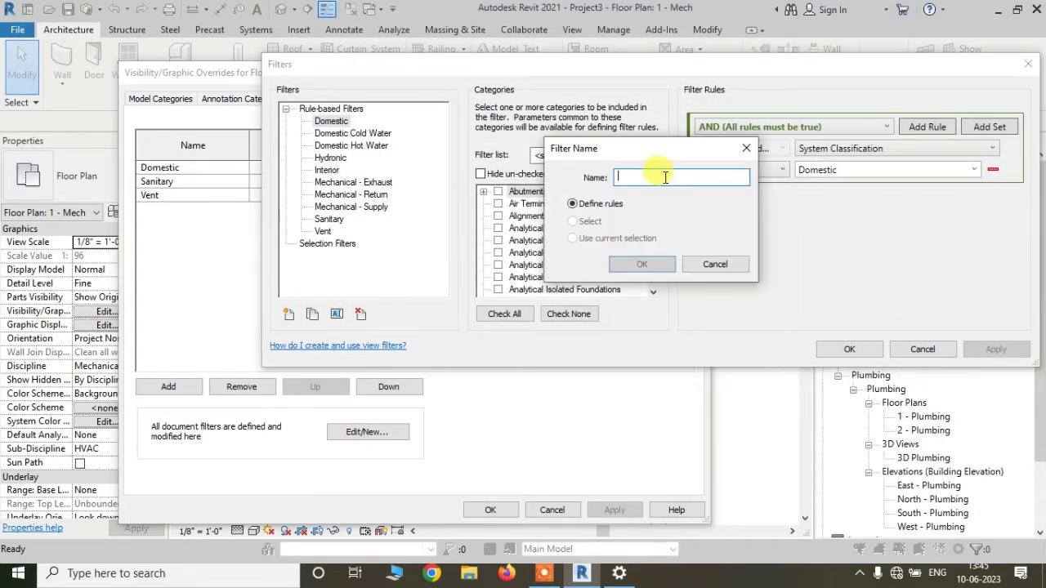
{"action": "type", "text": "P"}
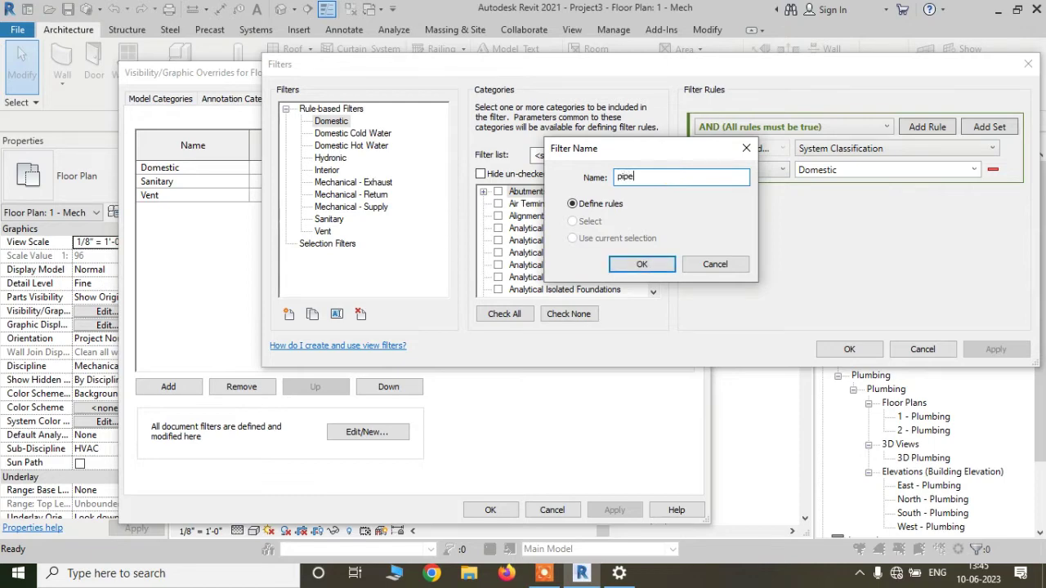
{"action": "left_click", "coordinate": [646, 263]}
Give the pipe filter the Pipe Fittings and Pipes categories with OR (any rule) logic
{"action": "left_click", "coordinate": [546, 242]}
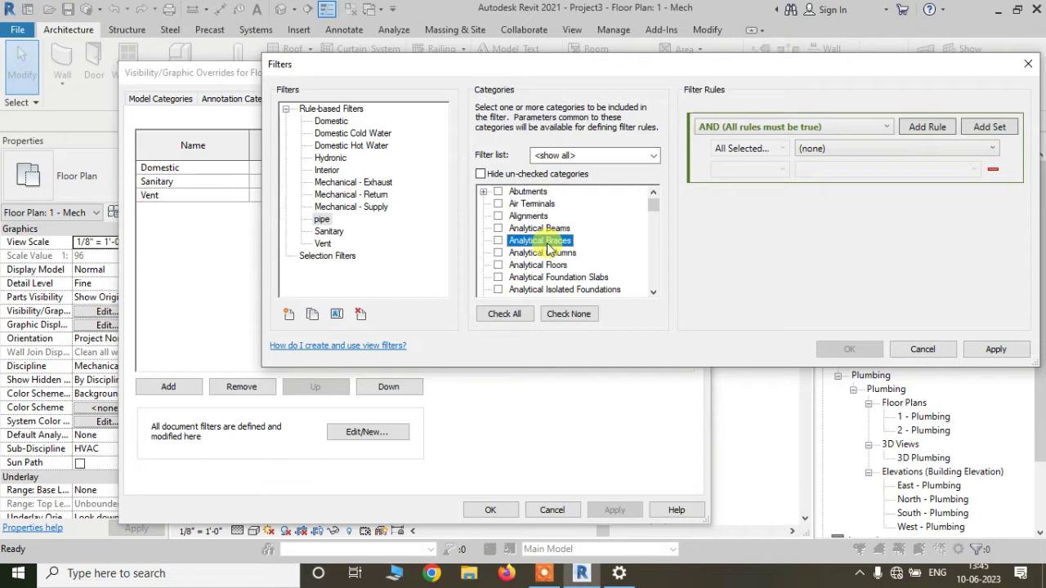
{"action": "key", "text": "p"}
{"action": "key", "text": "p"}
{"action": "key", "text": "p"}
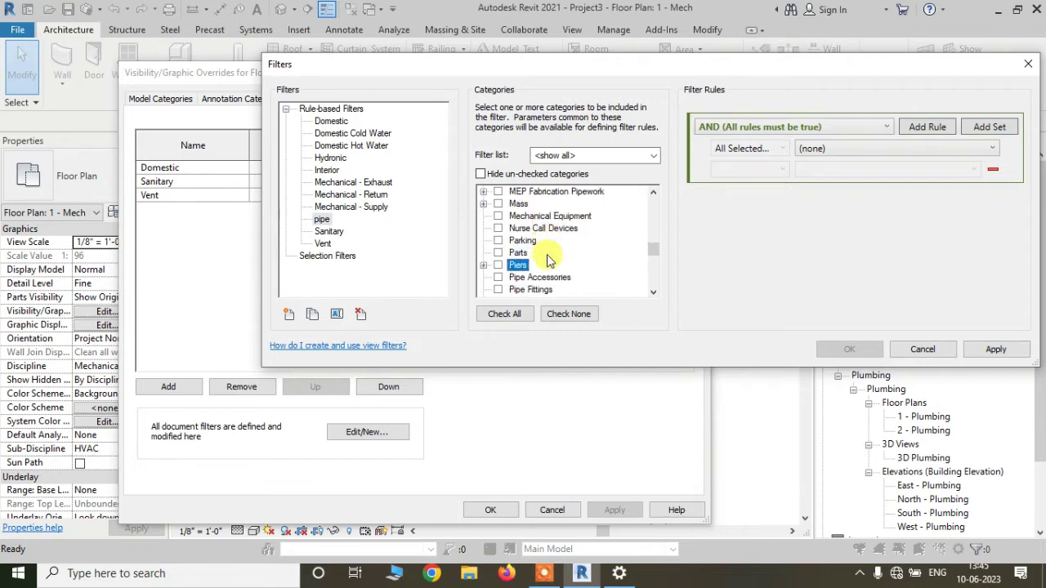
{"action": "scroll", "coordinate": [548, 260], "scroll_direction": "down", "scroll_amount": 1}
{"action": "left_click", "coordinate": [531, 253]}
{"action": "left_click", "coordinate": [498, 252]}
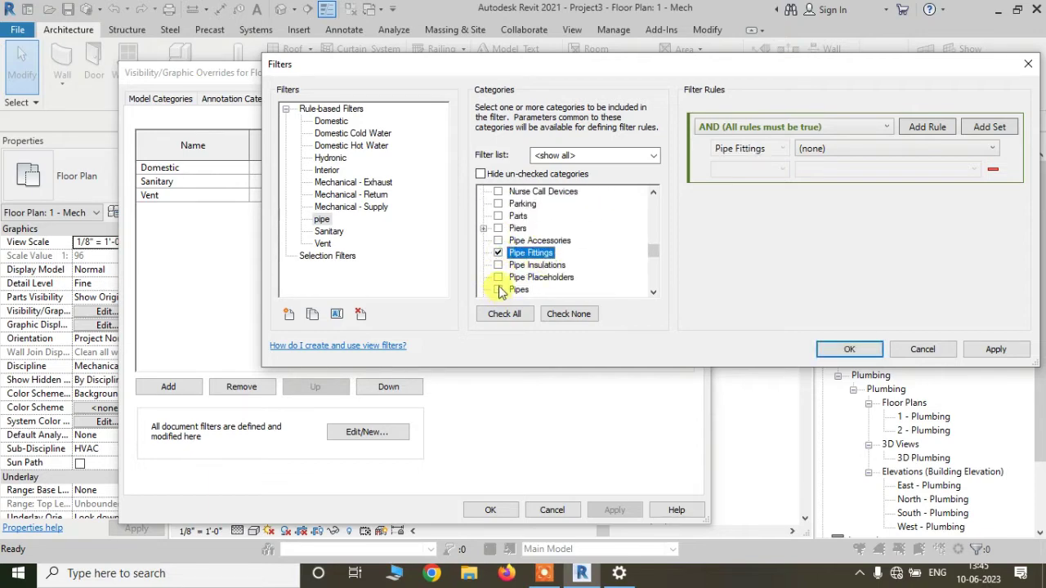
{"action": "left_click", "coordinate": [498, 290]}
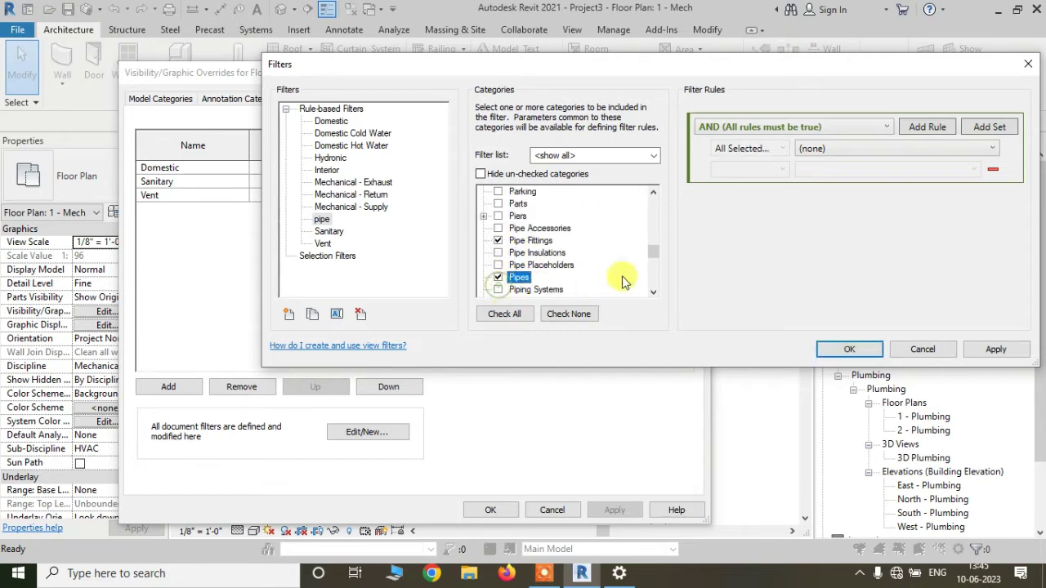
{"action": "left_click", "coordinate": [785, 129]}
{"action": "left_click", "coordinate": [764, 150]}
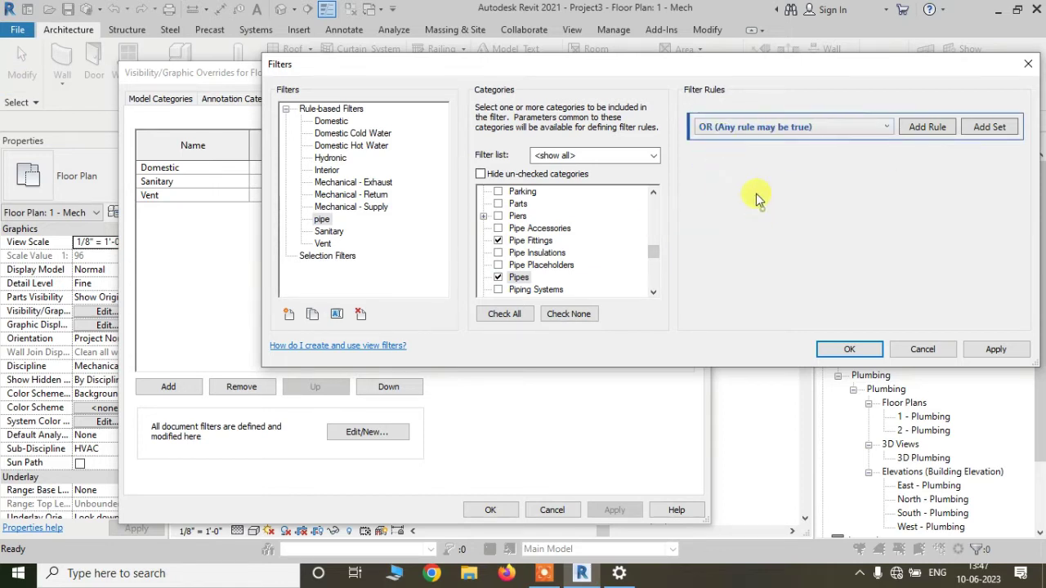
Add a rule: Pipes whose Family Name contains 'pipe'
{"action": "left_click", "coordinate": [914, 129]}
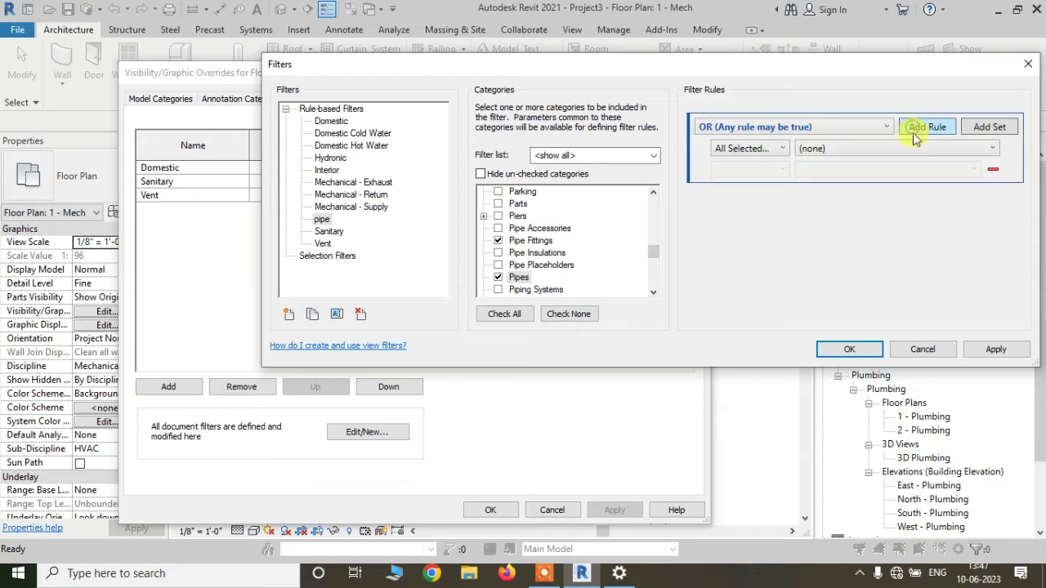
{"action": "left_click", "coordinate": [758, 152]}
{"action": "left_click", "coordinate": [724, 196]}
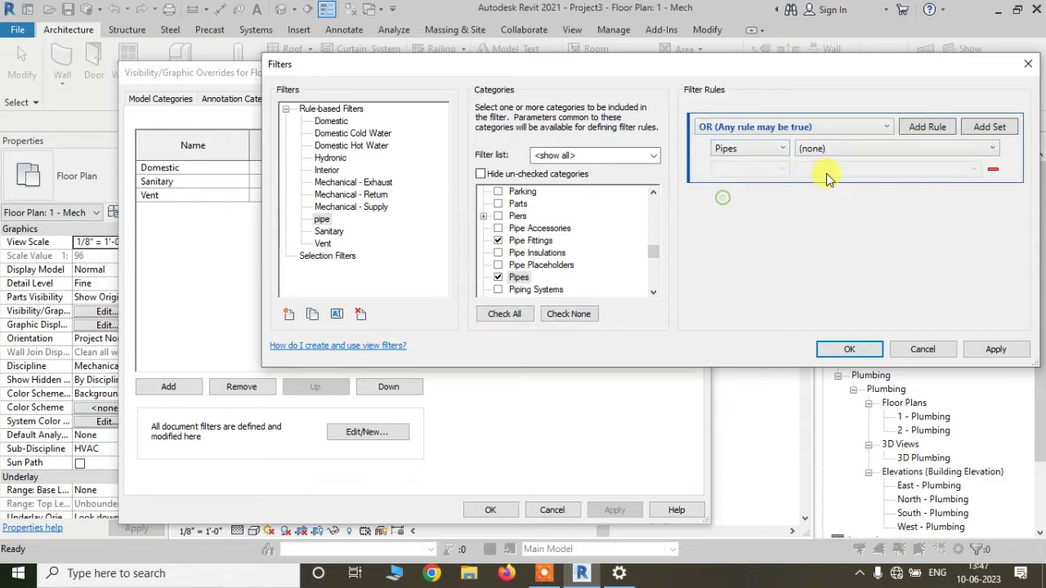
{"action": "left_click", "coordinate": [849, 151]}
{"action": "scroll", "coordinate": [831, 198], "scroll_direction": "down", "scroll_amount": 2}
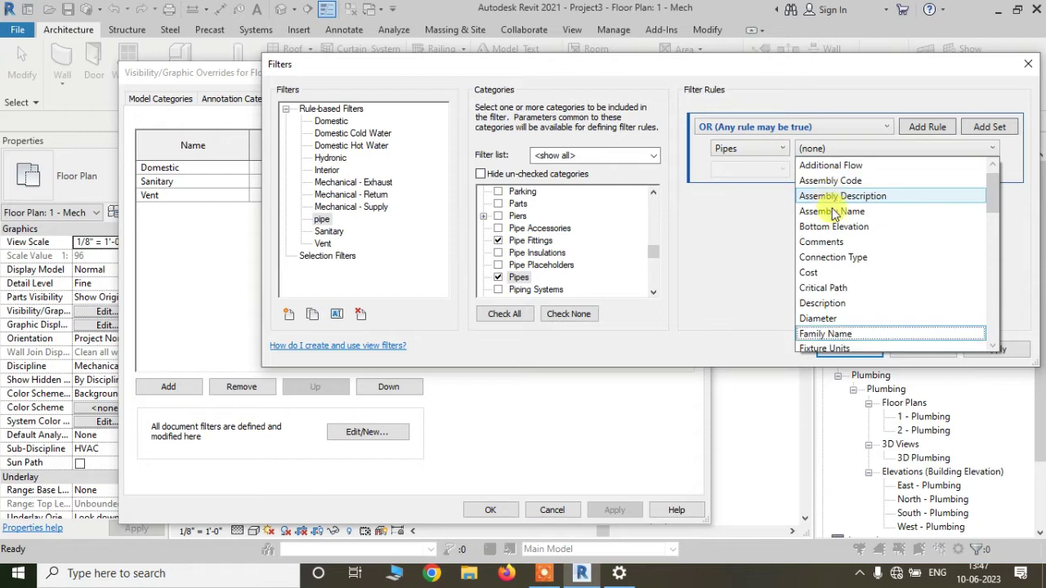
{"action": "left_click", "coordinate": [836, 289]}
{"action": "left_click", "coordinate": [772, 170]}
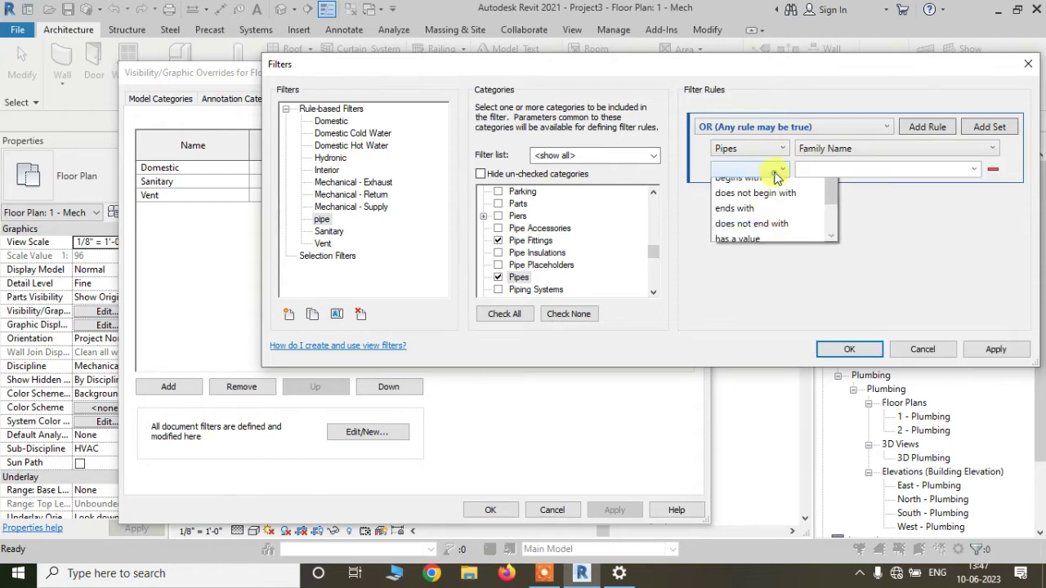
{"action": "left_click", "coordinate": [782, 282]}
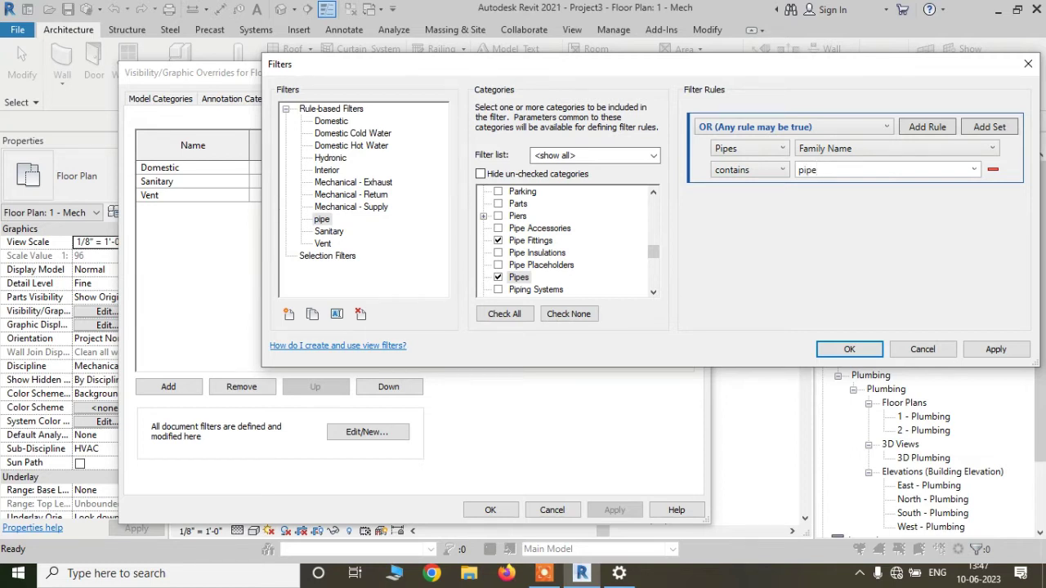
Add a second rule, Pipe Fittings Family Name contains 'elbow', and apply the filter
{"action": "left_click", "coordinate": [931, 128]}
{"action": "left_click", "coordinate": [748, 191]}
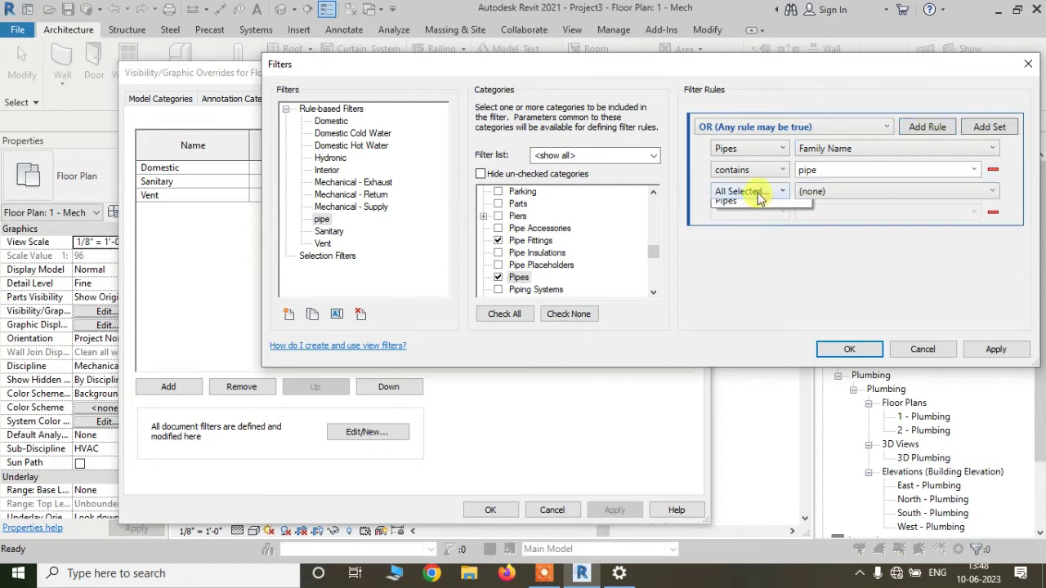
{"action": "left_click", "coordinate": [754, 223]}
{"action": "left_click", "coordinate": [821, 191]}
{"action": "left_click", "coordinate": [825, 362]}
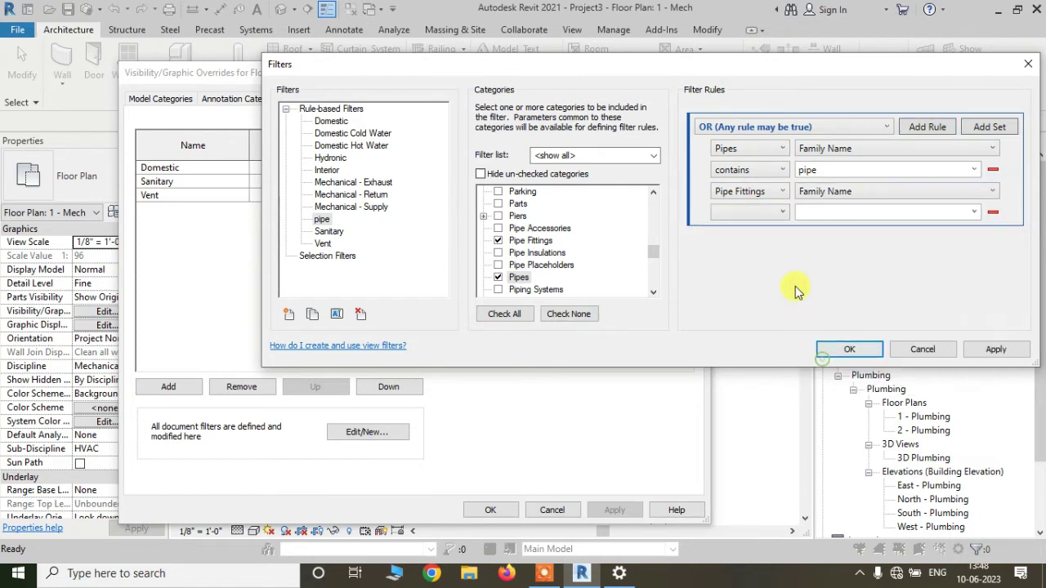
{"action": "left_click", "coordinate": [775, 214]}
{"action": "left_click", "coordinate": [739, 317]}
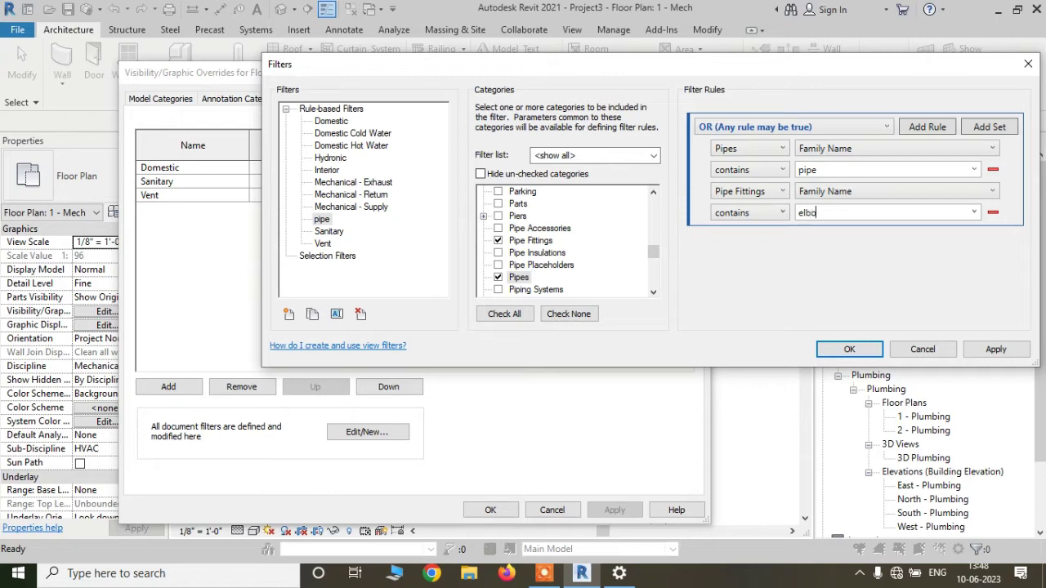
{"action": "left_click", "coordinate": [1004, 351]}
{"action": "left_click", "coordinate": [850, 349]}
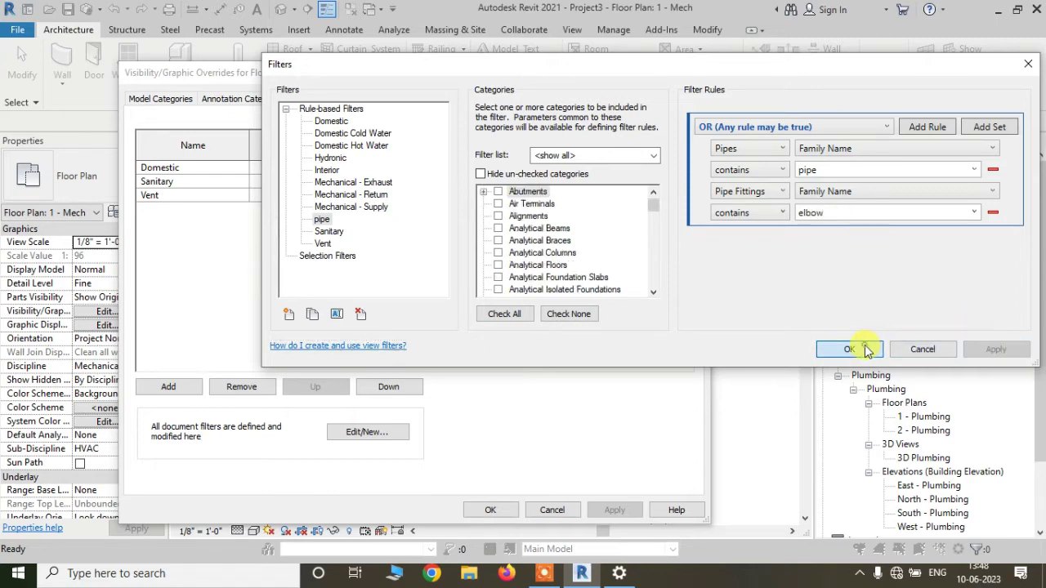
Add the 'pipe' filter to the 1 - Mech view's filter list
{"action": "left_click", "coordinate": [168, 387]}
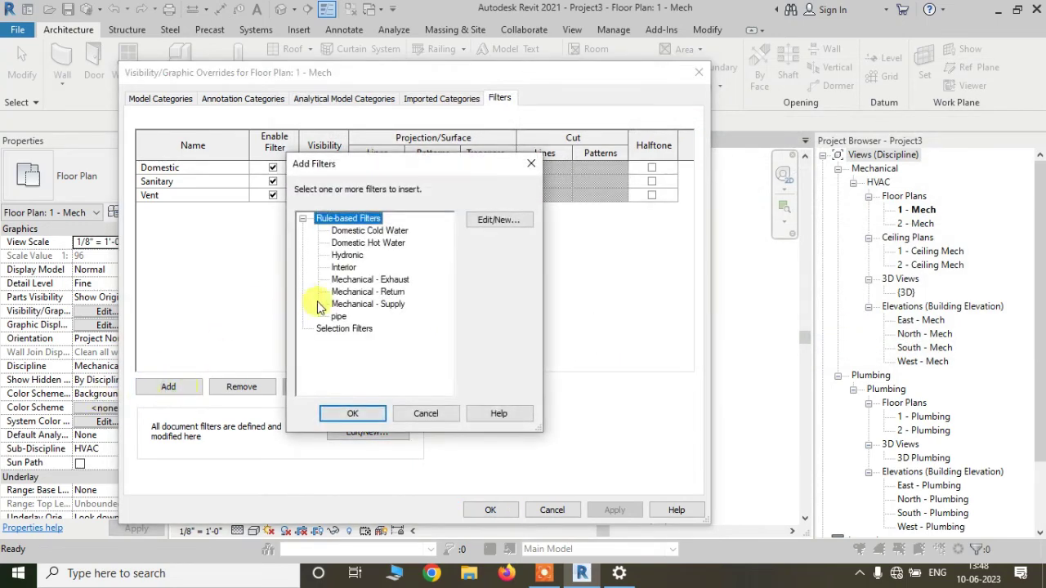
{"action": "left_click", "coordinate": [338, 316]}
{"action": "left_click", "coordinate": [352, 414]}
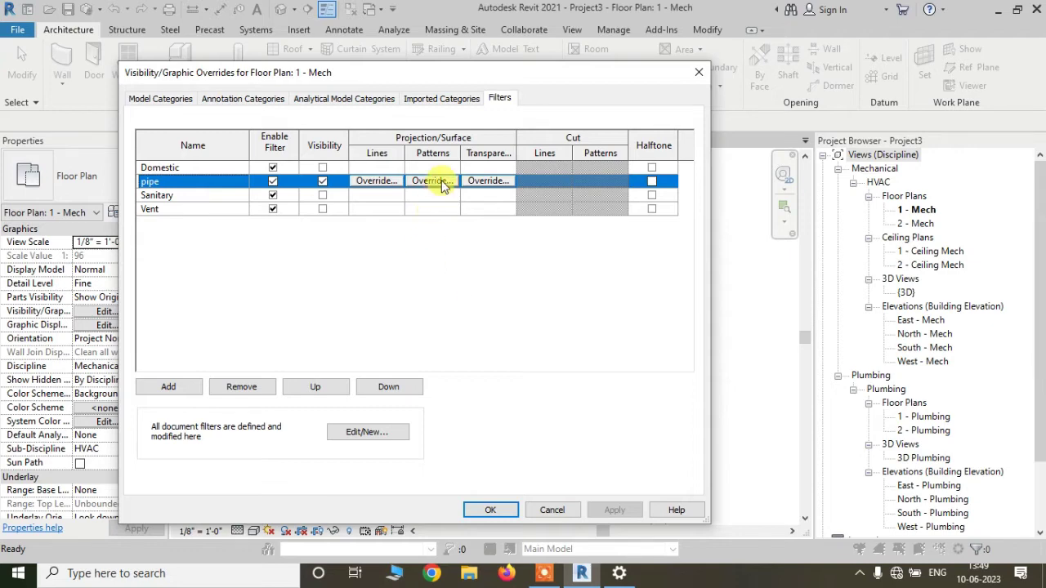
Give the pipe filter a Diagonal crosshatch-small foreground surface pattern and apply it
{"action": "left_click", "coordinate": [431, 180]}
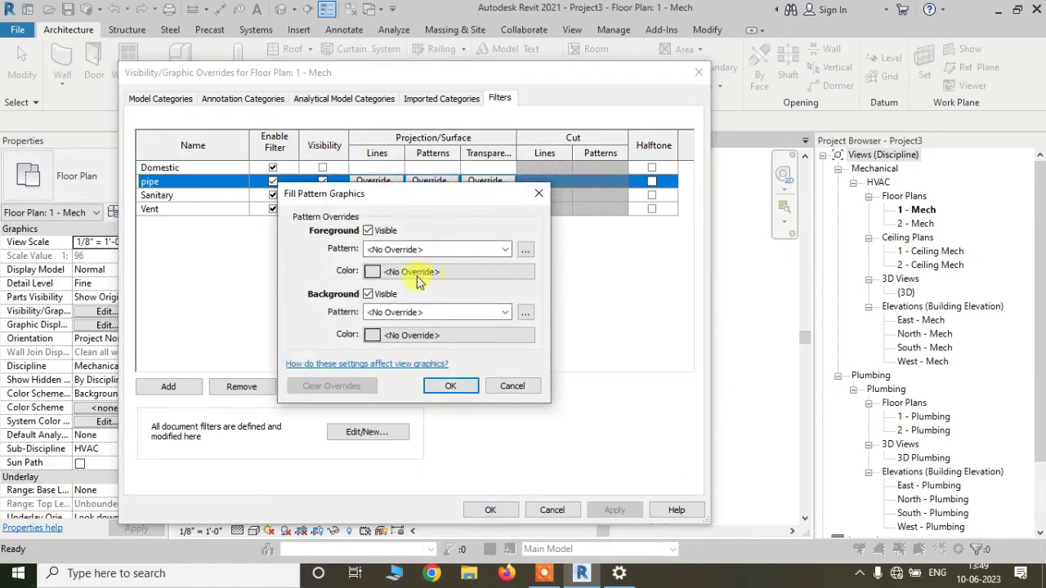
{"action": "left_click", "coordinate": [524, 255]}
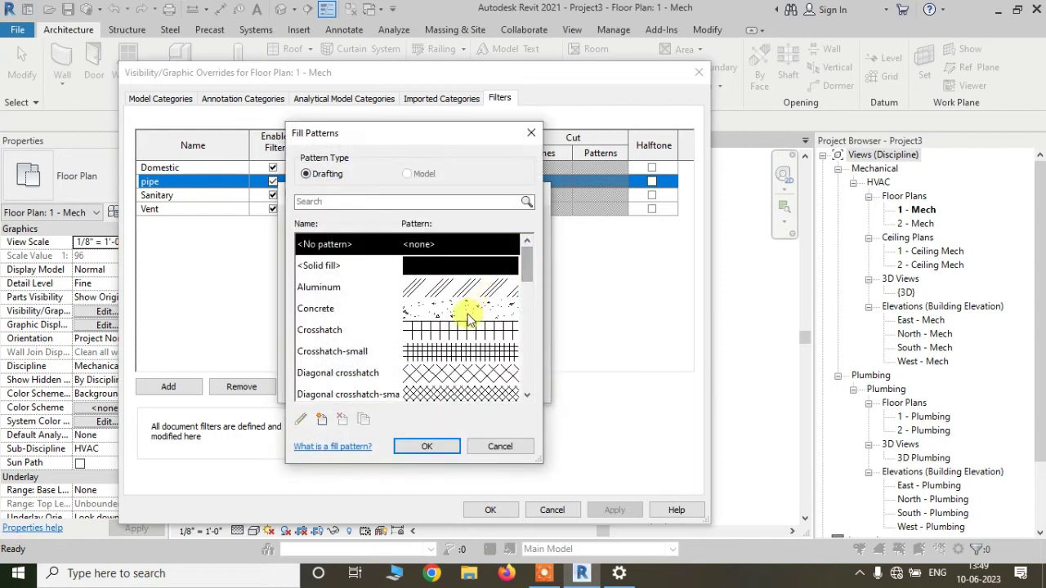
{"action": "scroll", "coordinate": [445, 327], "scroll_direction": "down", "scroll_amount": 2}
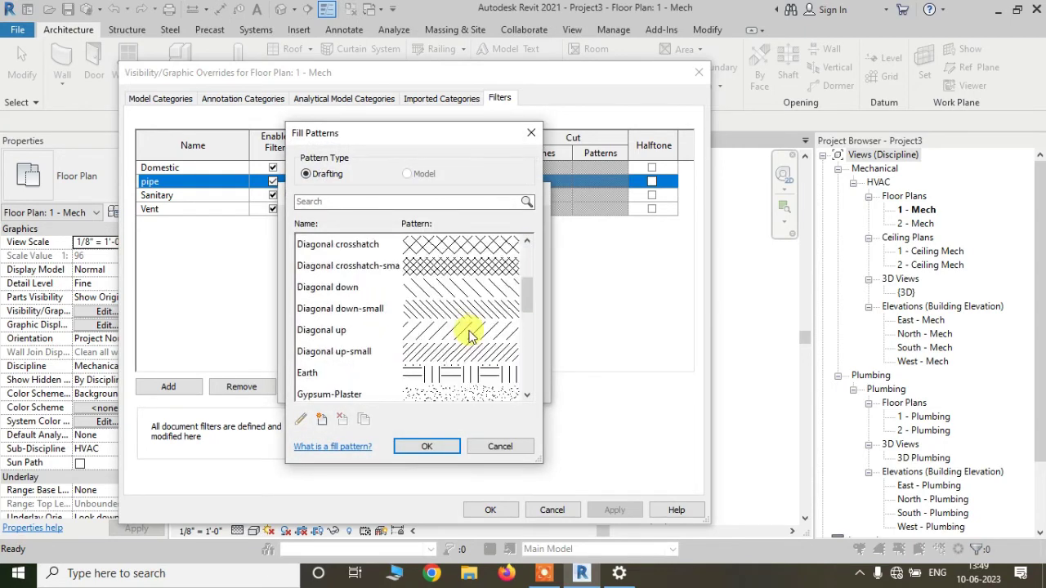
{"action": "left_click", "coordinate": [474, 269]}
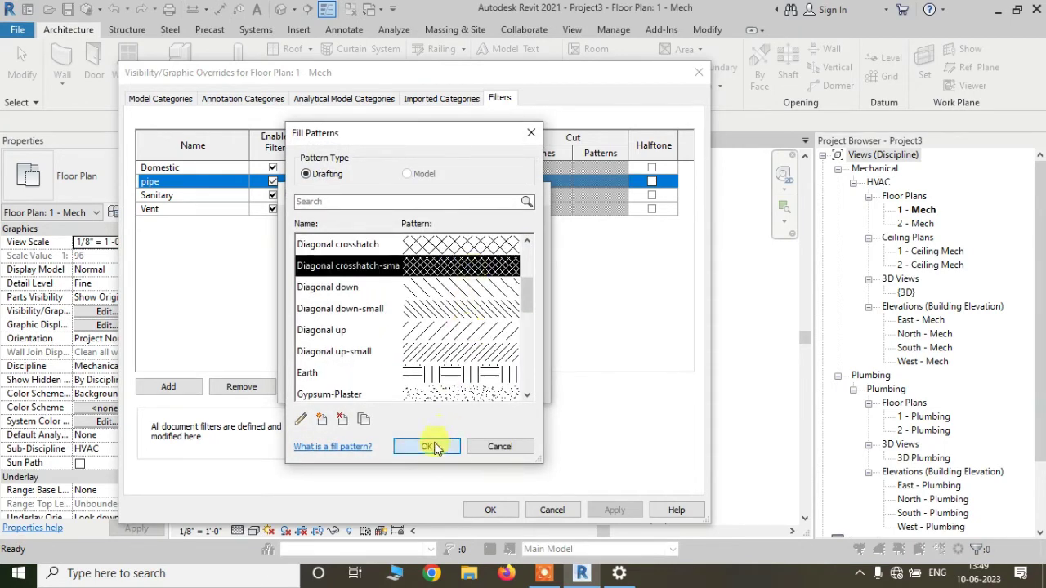
{"action": "left_click", "coordinate": [434, 448]}
{"action": "left_click", "coordinate": [450, 384]}
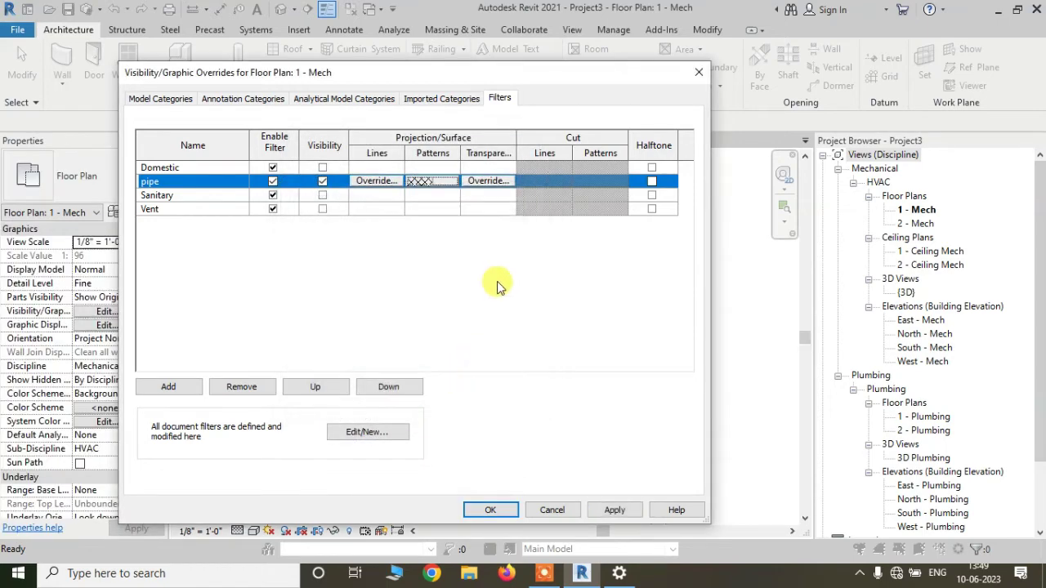
{"action": "left_click", "coordinate": [614, 510]}
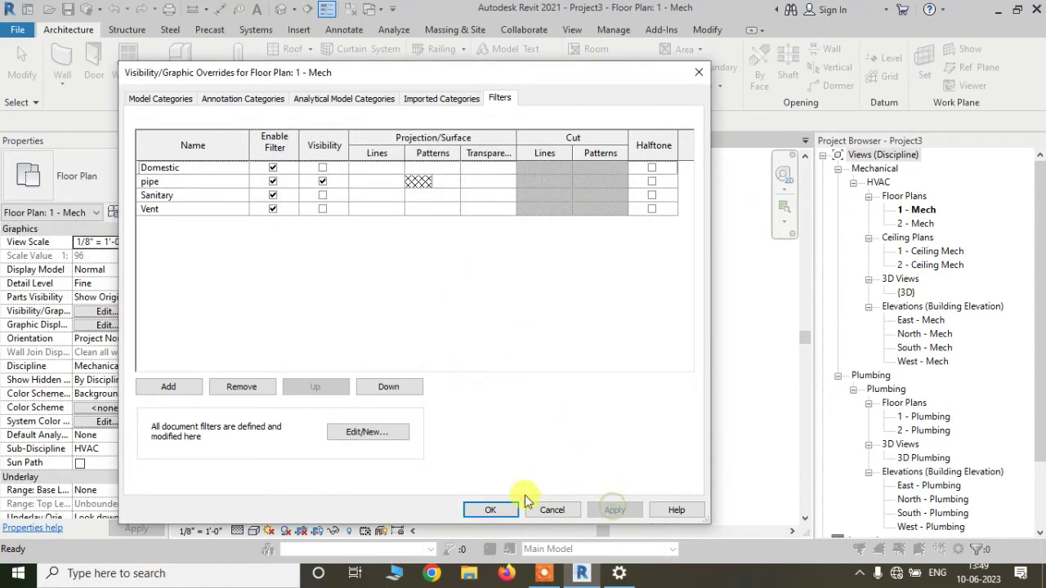
{"action": "left_click", "coordinate": [484, 511]}
{"action": "scroll", "coordinate": [517, 283], "scroll_direction": "up", "scroll_amount": 8}
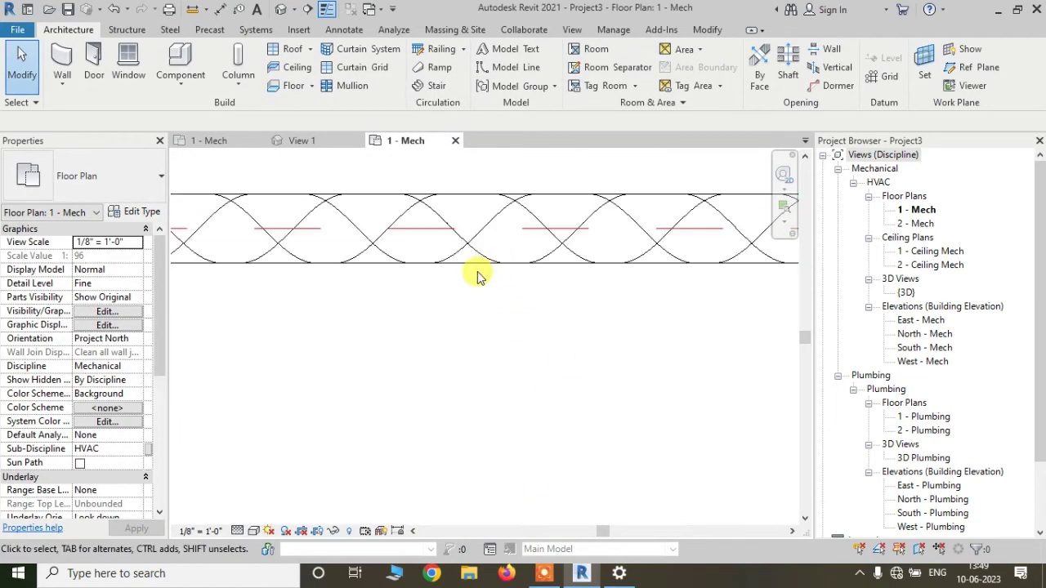
{"action": "scroll", "coordinate": [619, 324], "scroll_direction": "down", "scroll_amount": 4}
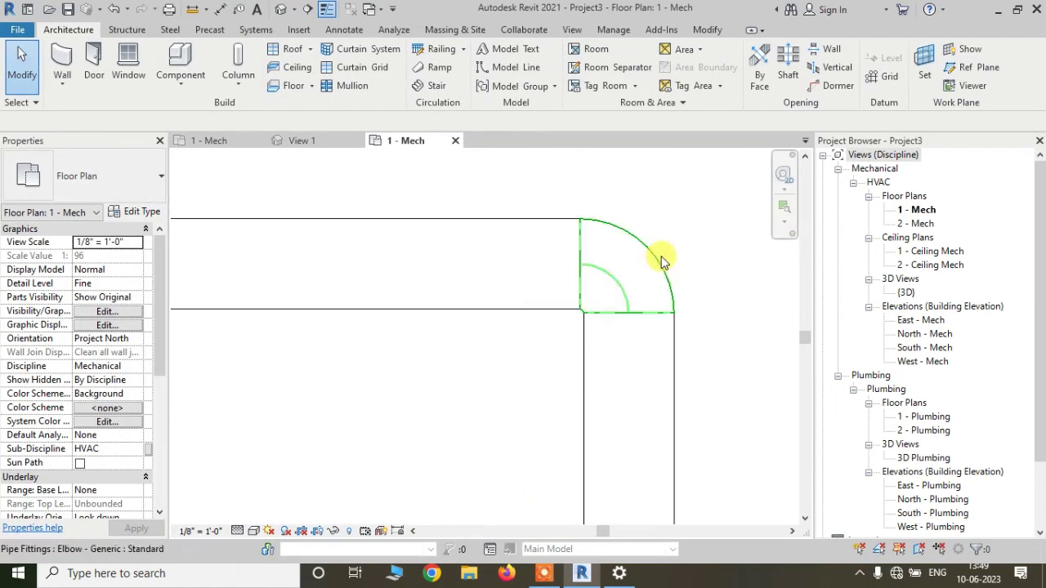
Zoom and pan around the crosshatched pipe, then start reopening Visibility/Graphic Overrides
{"action": "scroll", "coordinate": [654, 249], "scroll_direction": "down", "scroll_amount": 3}
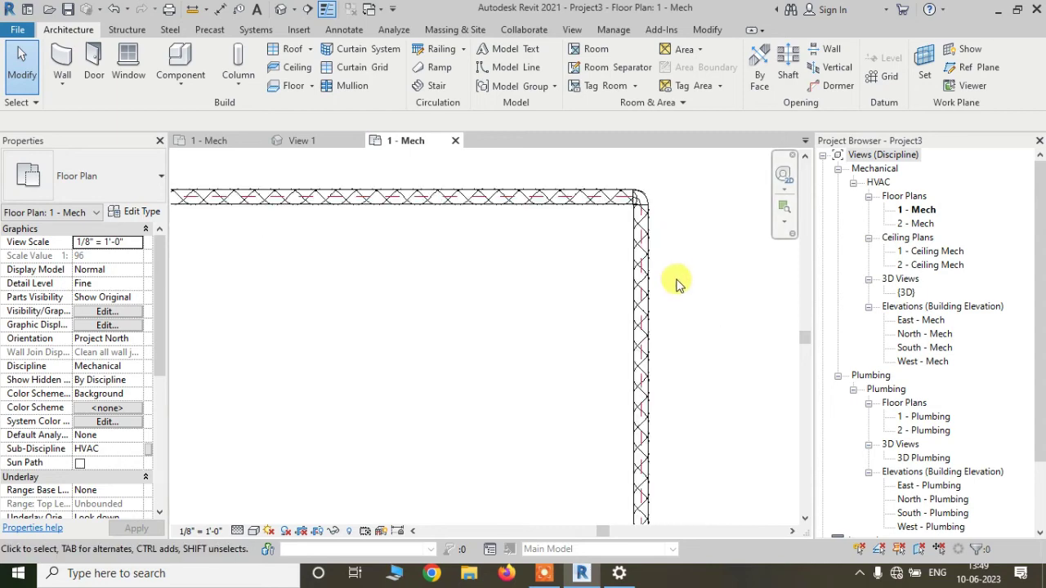
{"action": "middle_click_drag", "start_coordinate": [678, 282], "coordinate": [715, 278]}
{"action": "scroll", "coordinate": [461, 222], "scroll_direction": "up", "scroll_amount": 5}
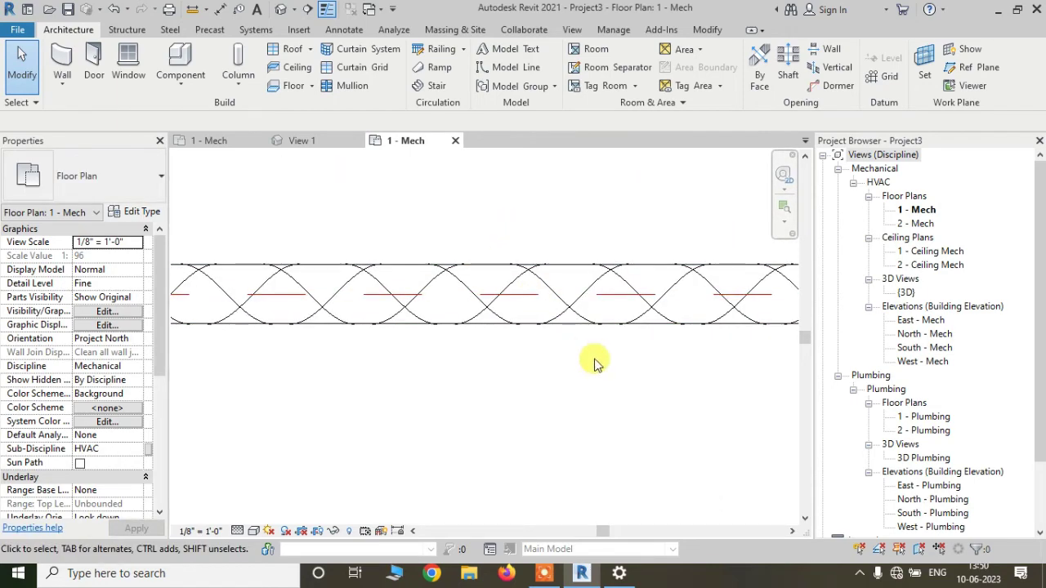
{"action": "key", "text": "v"}
{"action": "key", "text": "v"}
{"action": "key", "text": "Escape"}
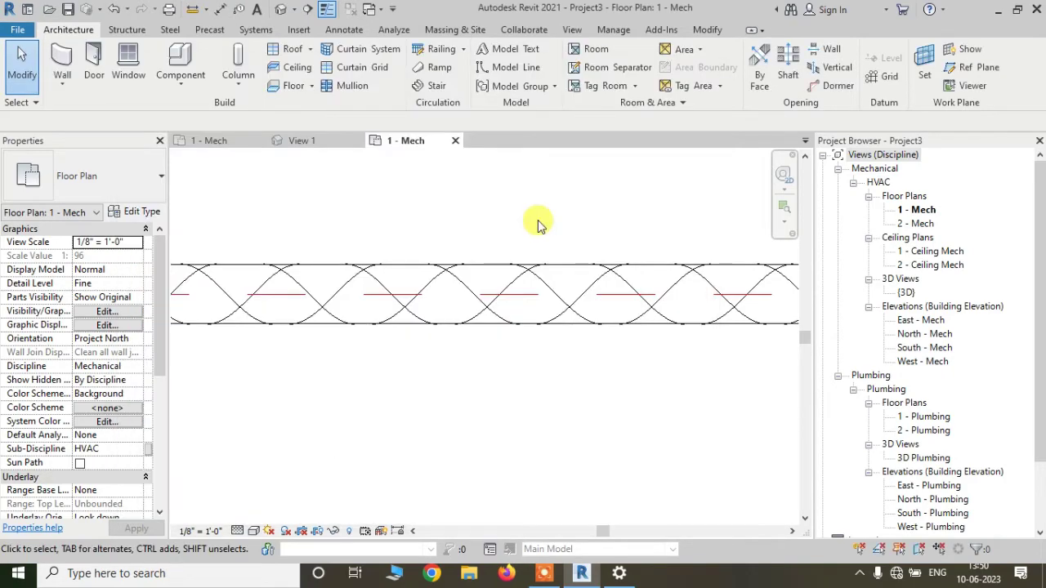
Colour the pipe filter's crosshatch surface pattern red in 1 - Mech's visibility/graphics overrides
{"action": "key", "text": "v"}
{"action": "key", "text": "v"}
{"action": "left_click", "coordinate": [495, 98]}
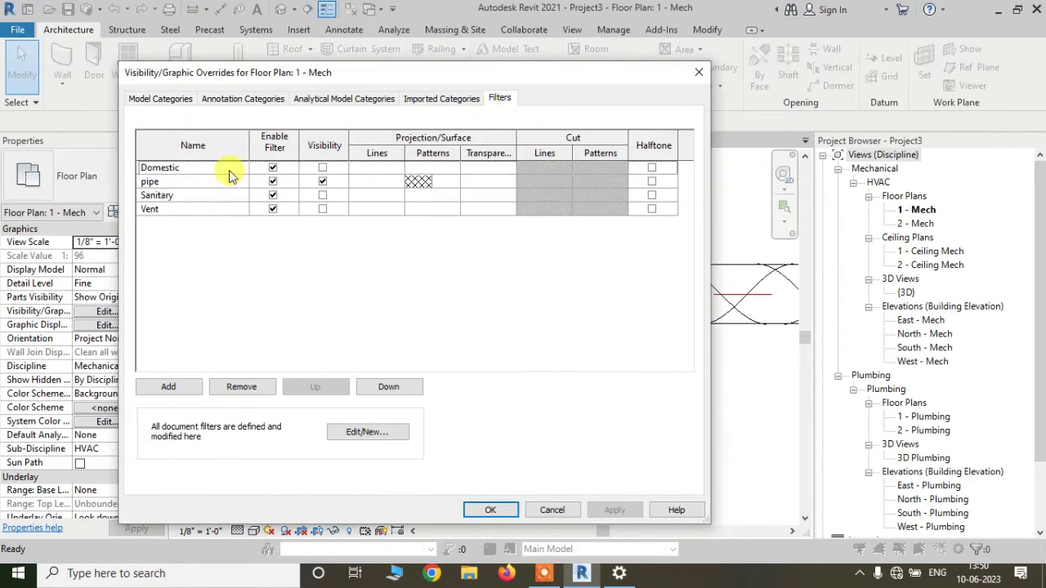
{"action": "left_click", "coordinate": [359, 182]}
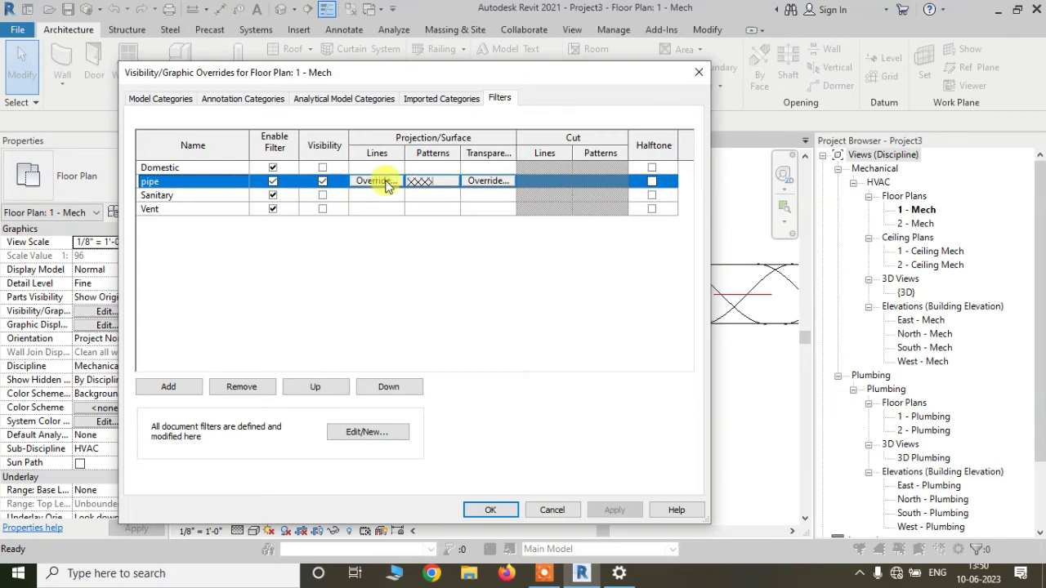
{"action": "left_click", "coordinate": [450, 182]}
{"action": "left_click", "coordinate": [376, 271]}
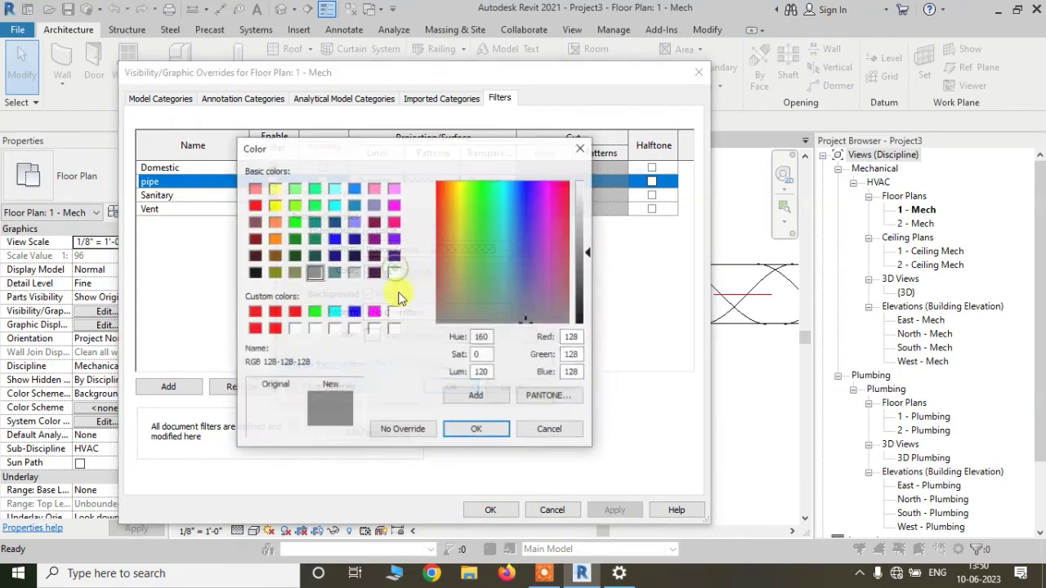
{"action": "left_click", "coordinate": [274, 311]}
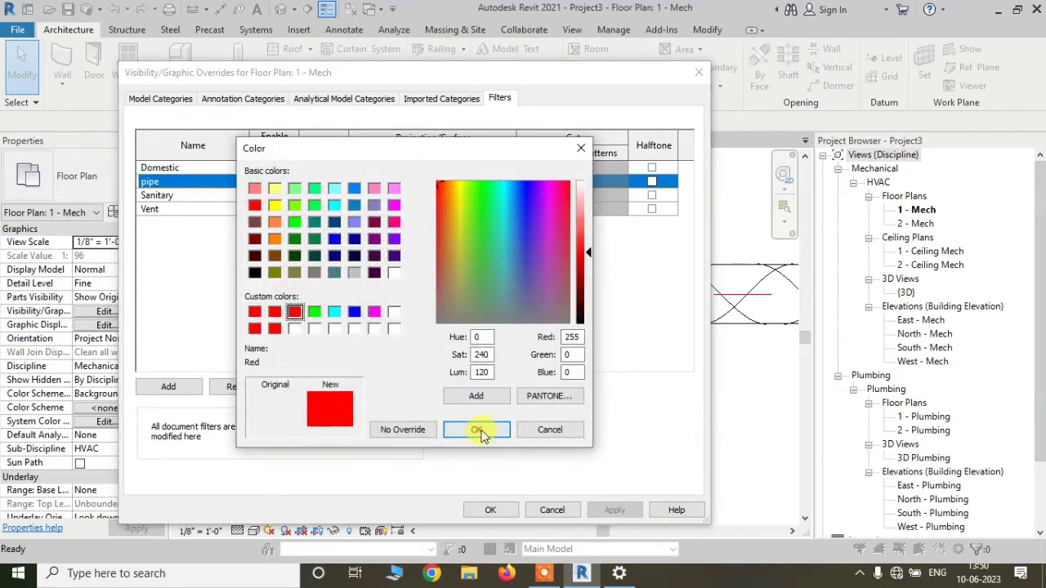
{"action": "left_click", "coordinate": [476, 429]}
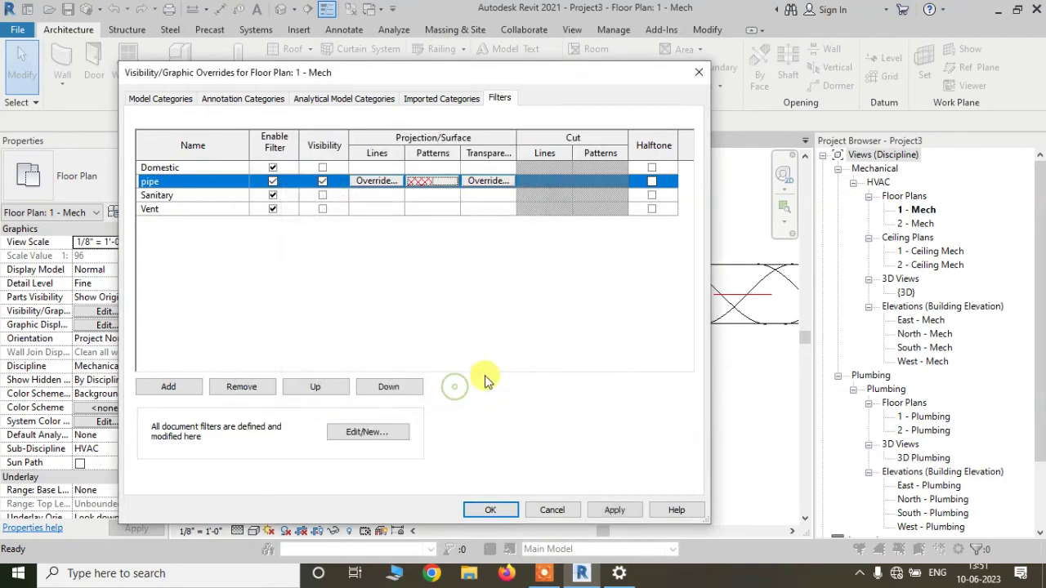
{"action": "left_click", "coordinate": [613, 510]}
{"action": "left_click", "coordinate": [489, 509]}
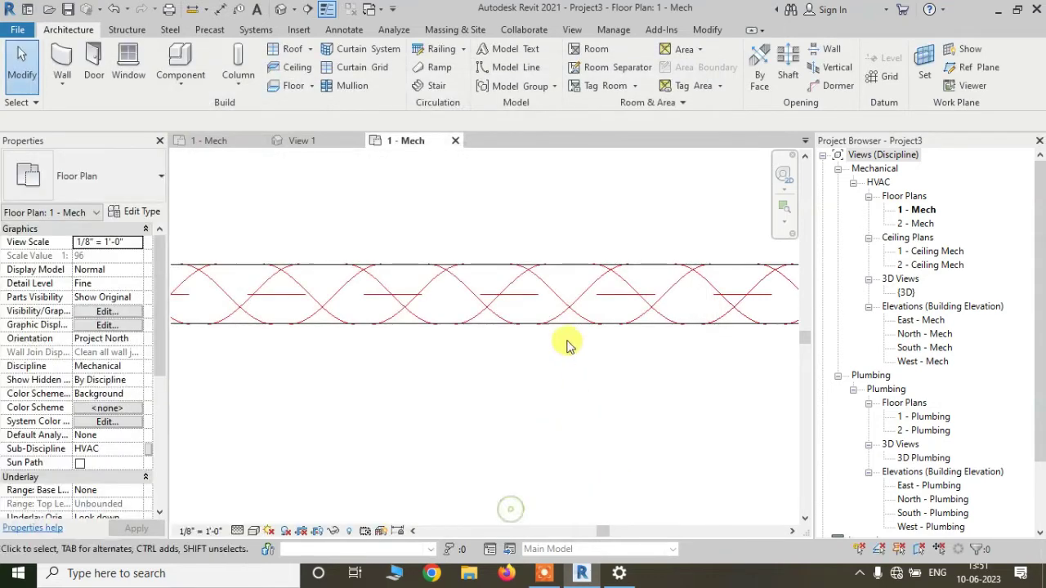
{"action": "scroll", "coordinate": [485, 276], "scroll_direction": "down", "scroll_amount": 3}
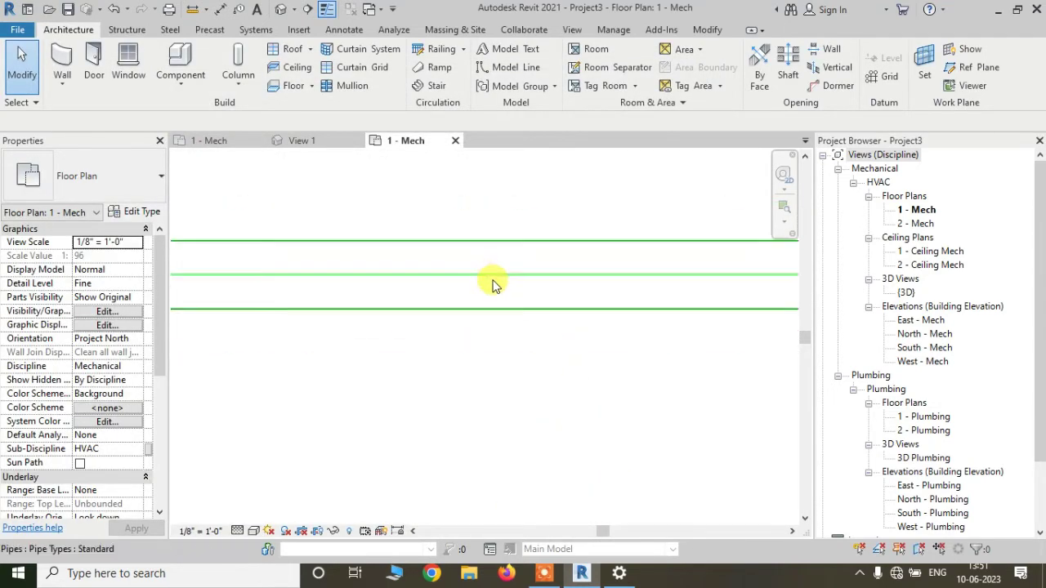
{"action": "scroll", "coordinate": [518, 341], "scroll_direction": "down", "scroll_amount": 5}
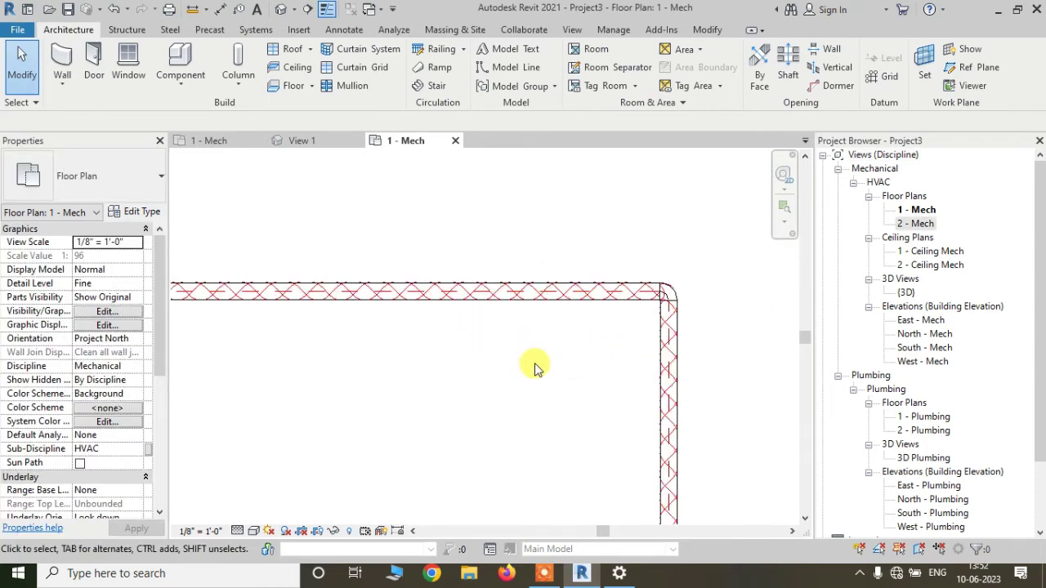
In 2 - Mech, draw an L-shaped pipe run with a 90° elbow using PI, then return to 1 - Mech
{"action": "double_click", "coordinate": [913, 223]}
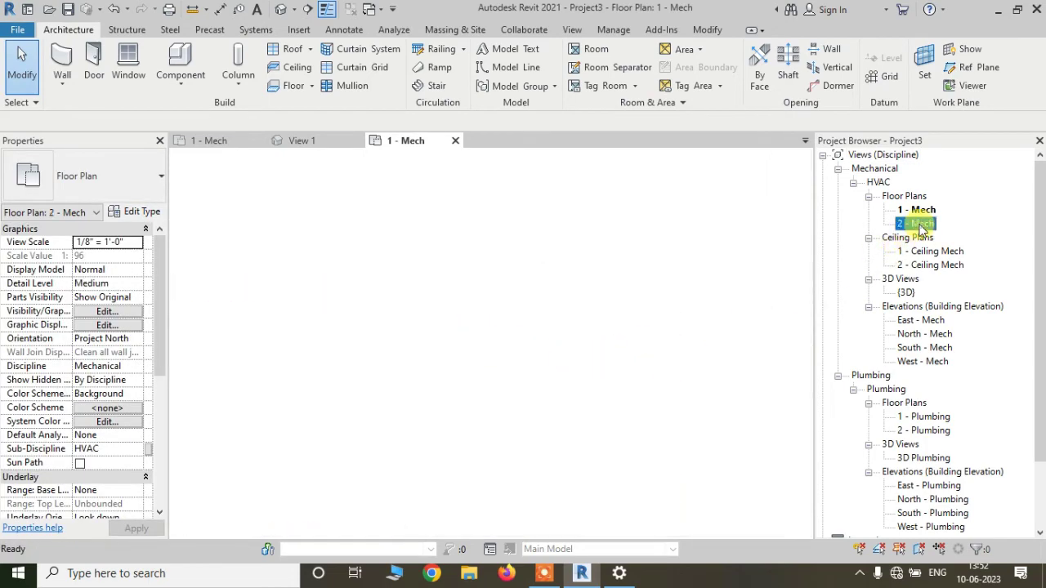
{"action": "left_click", "coordinate": [514, 360]}
{"action": "key", "text": "p"}
{"action": "key", "text": "i"}
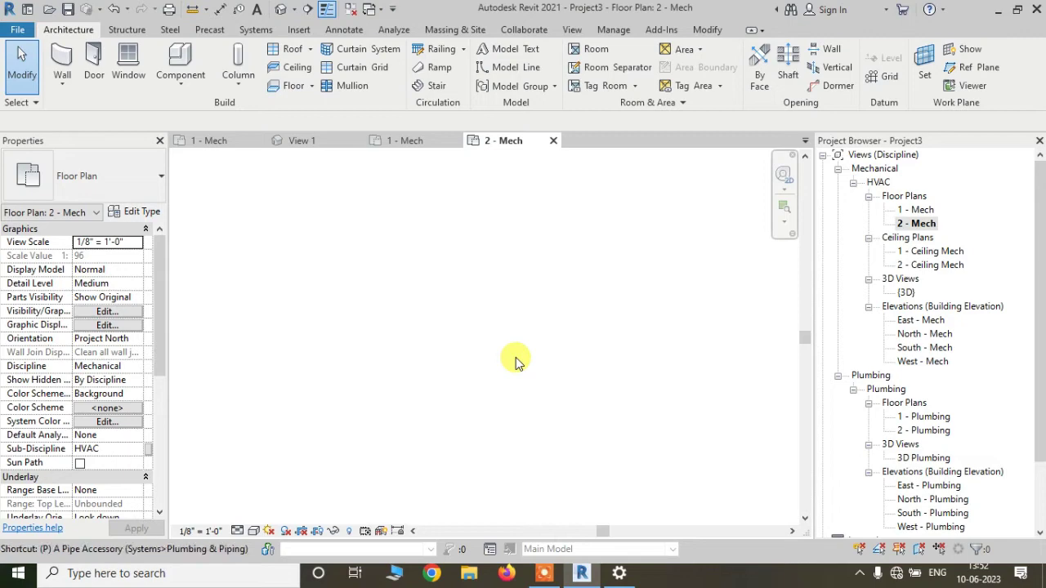
{"action": "left_click", "coordinate": [311, 277]}
{"action": "left_click", "coordinate": [567, 276]}
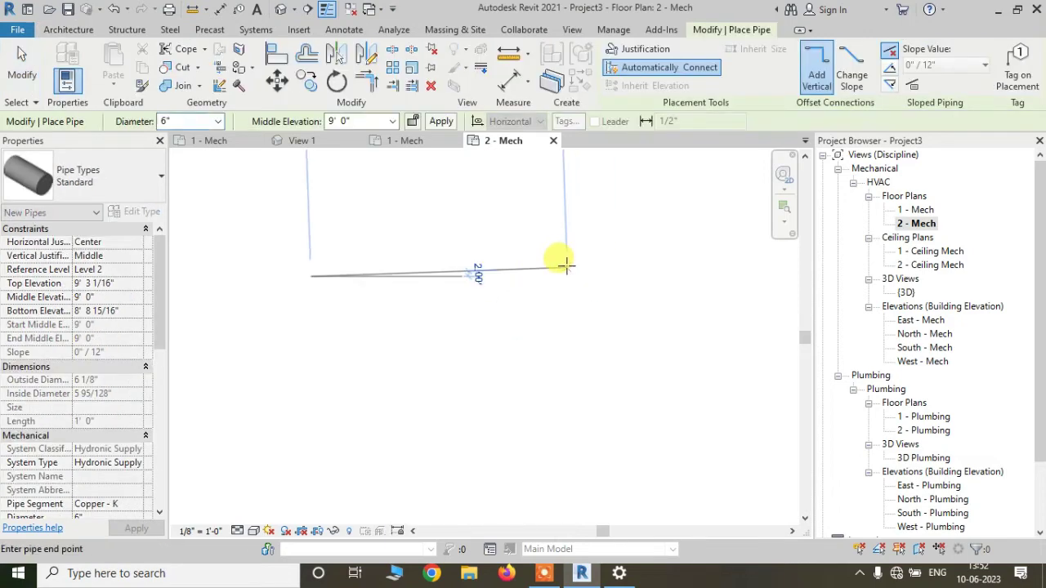
{"action": "left_click", "coordinate": [561, 445]}
{"action": "key", "text": "Escape"}
{"action": "key", "text": "Escape"}
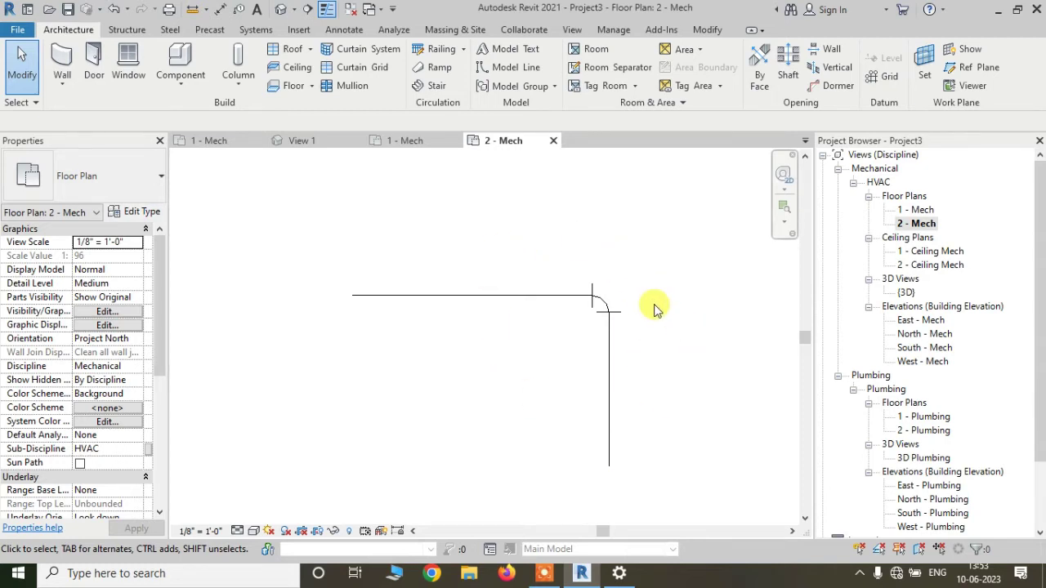
{"action": "left_click", "coordinate": [413, 141]}
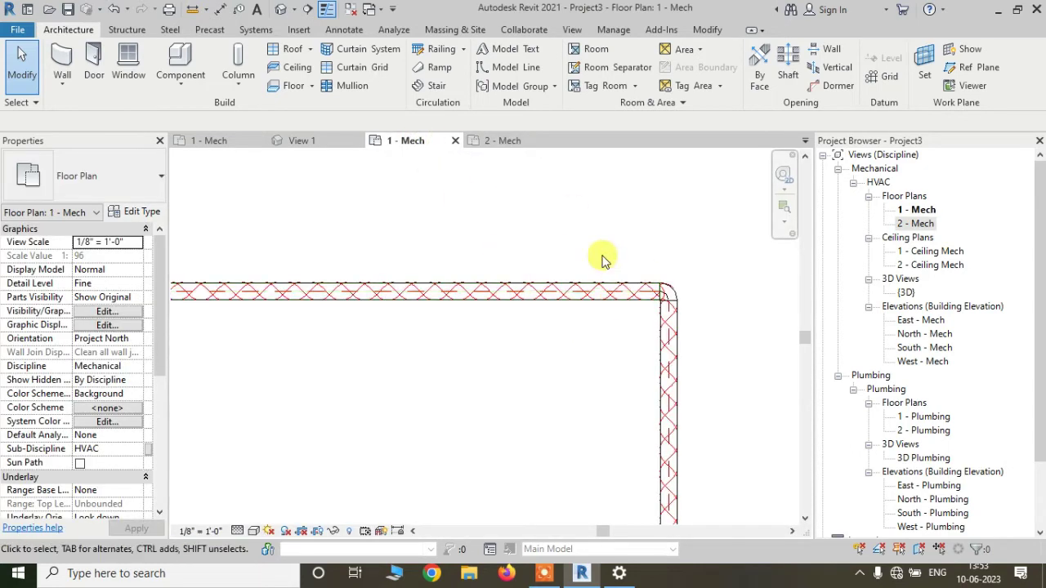
Compare 1 - Mech's red-hatched pipes with 2 - Mech's single-line pipes, ending on the View ribbon tab
{"action": "scroll", "coordinate": [593, 236], "scroll_direction": "down", "scroll_amount": 3}
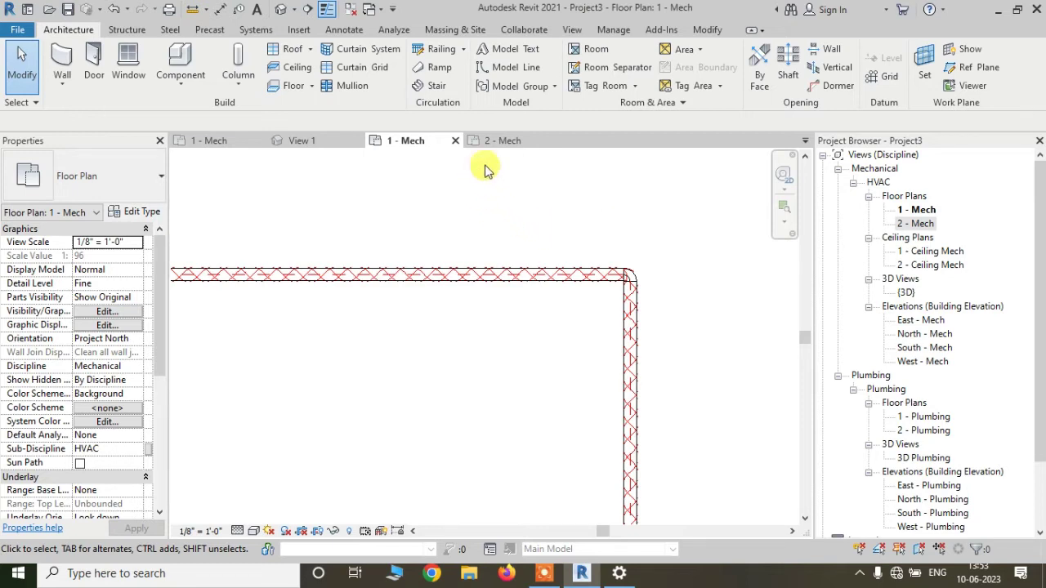
{"action": "left_click", "coordinate": [508, 144]}
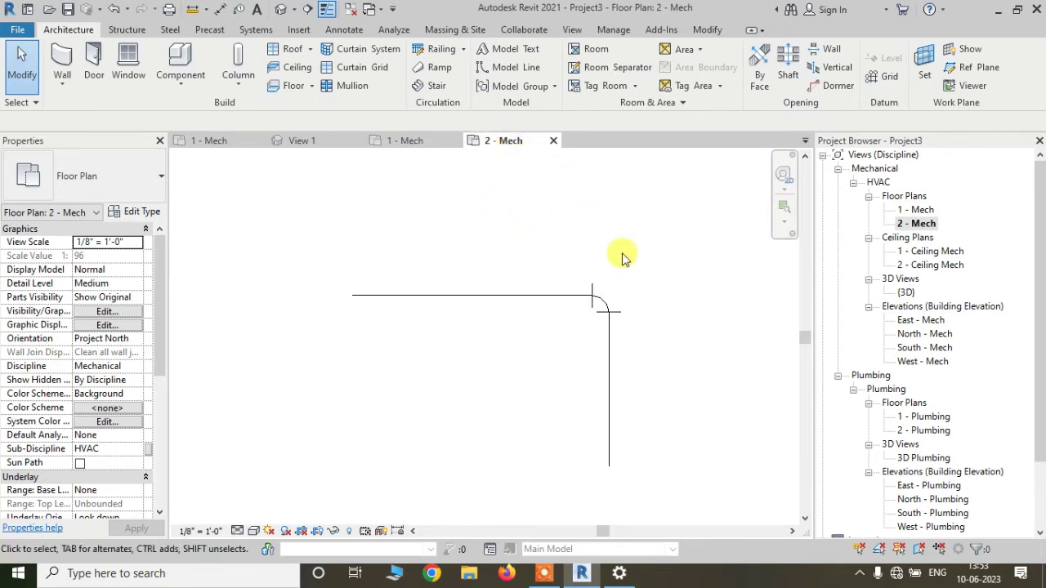
{"action": "left_click", "coordinate": [411, 144]}
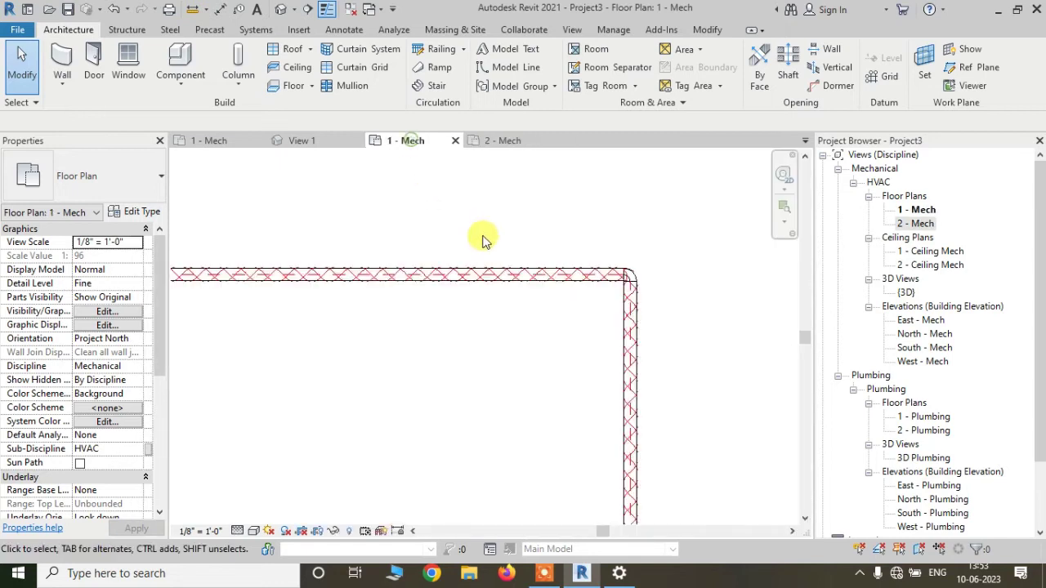
{"action": "scroll", "coordinate": [593, 247], "scroll_direction": "up", "scroll_amount": 2}
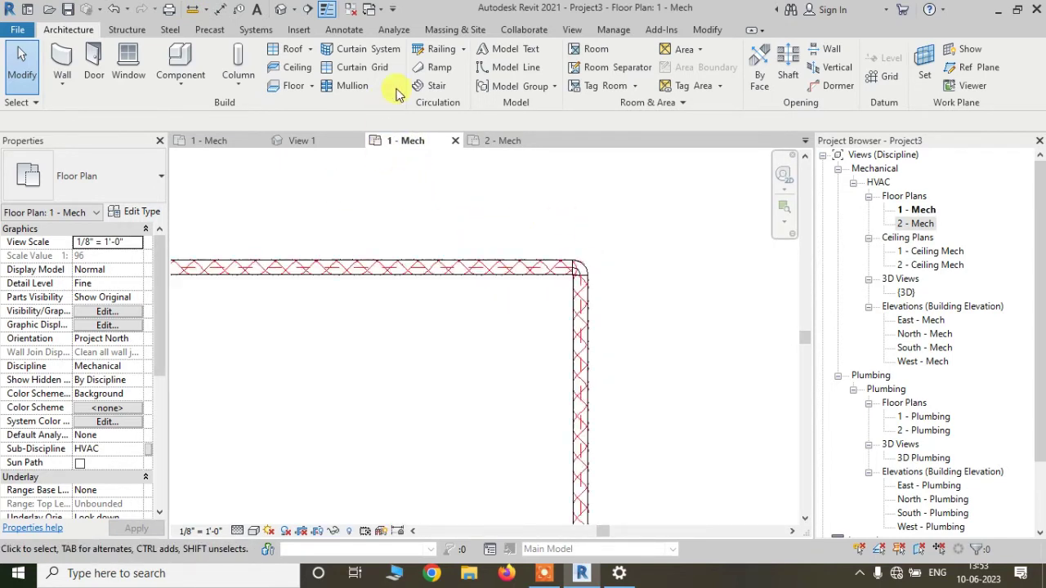
{"action": "left_click", "coordinate": [570, 32]}
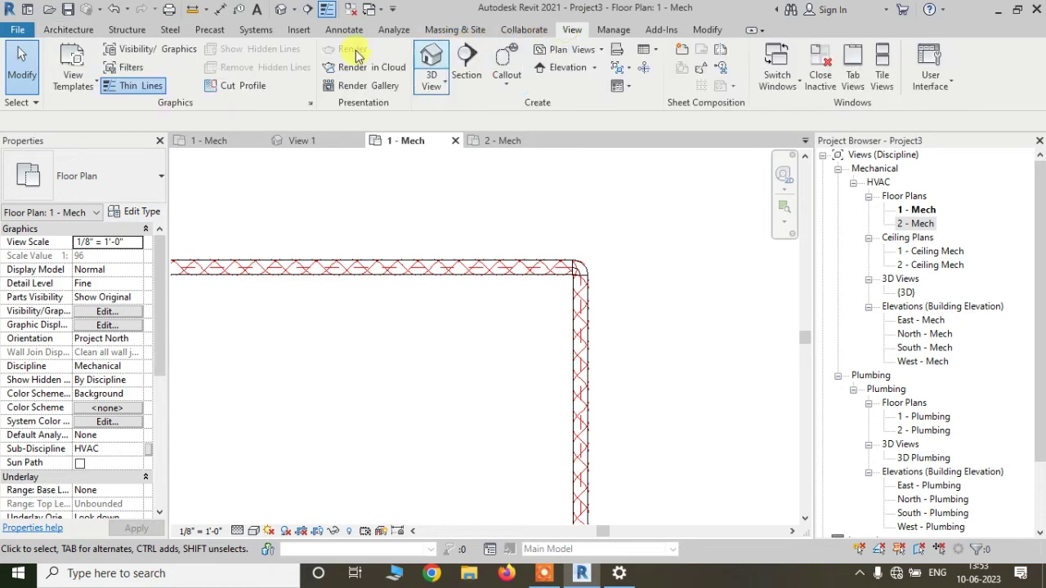
Create a view template named 'pipe' from the current 1 - Mech view
{"action": "left_click", "coordinate": [76, 82]}
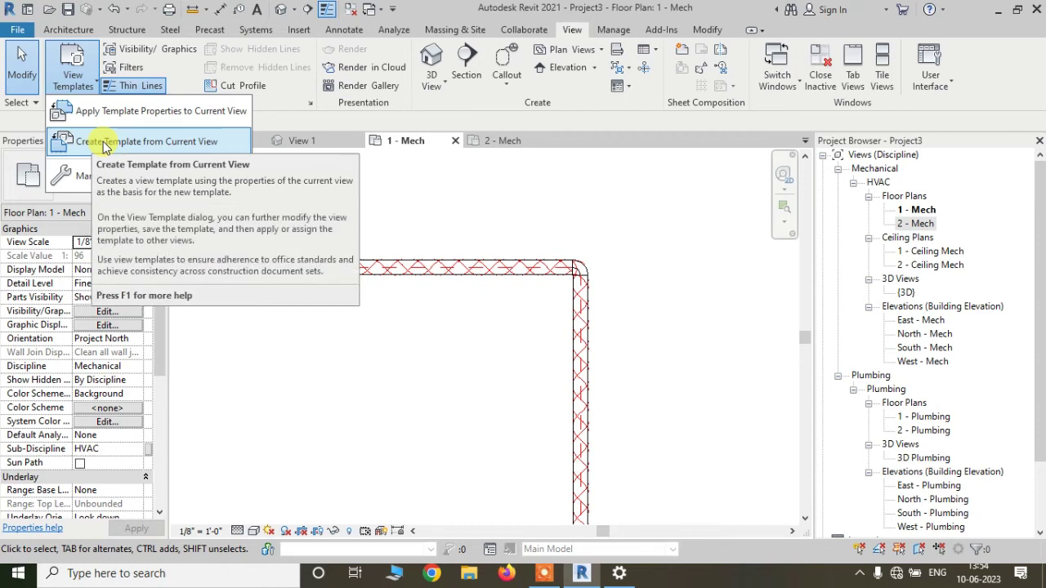
{"action": "left_click", "coordinate": [103, 143]}
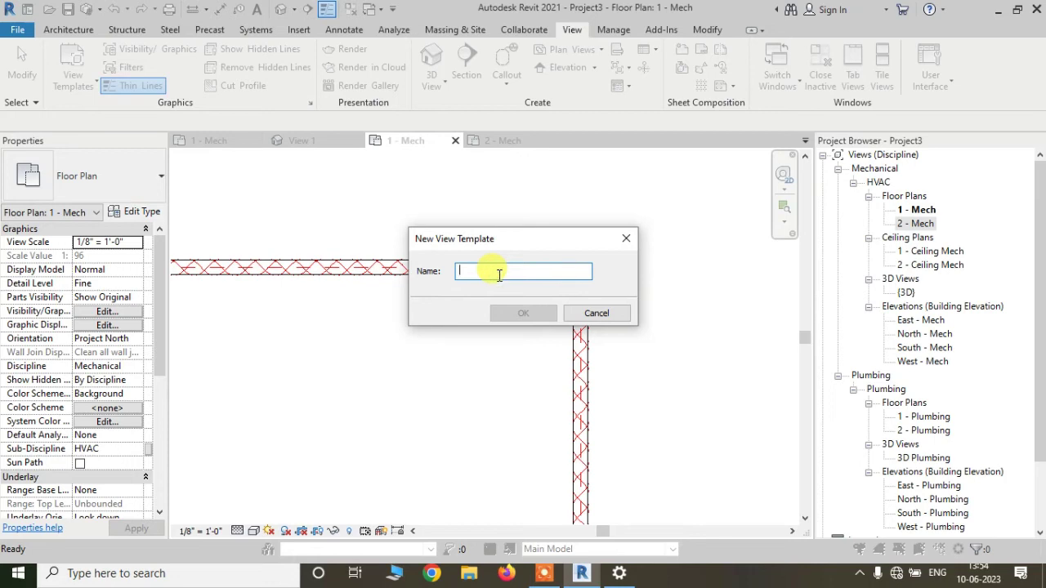
{"action": "type", "text": "pipe"}
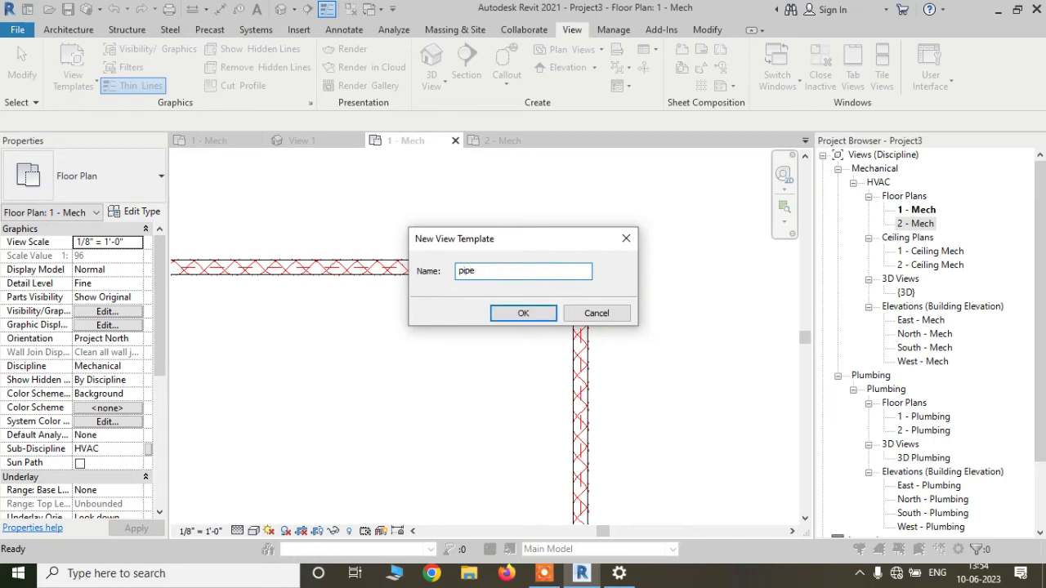
{"action": "left_click", "coordinate": [527, 309]}
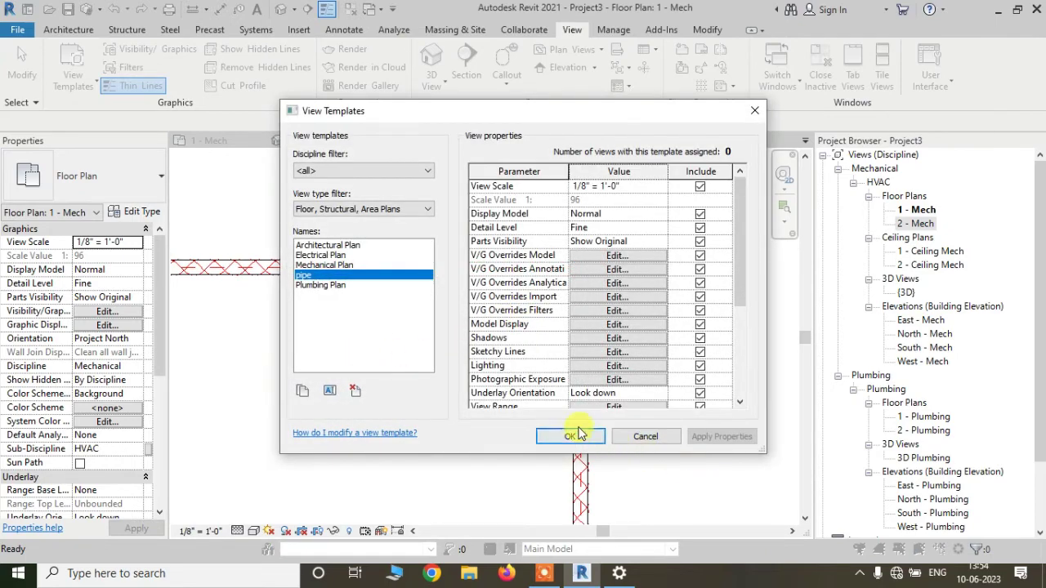
{"action": "left_click", "coordinate": [577, 433]}
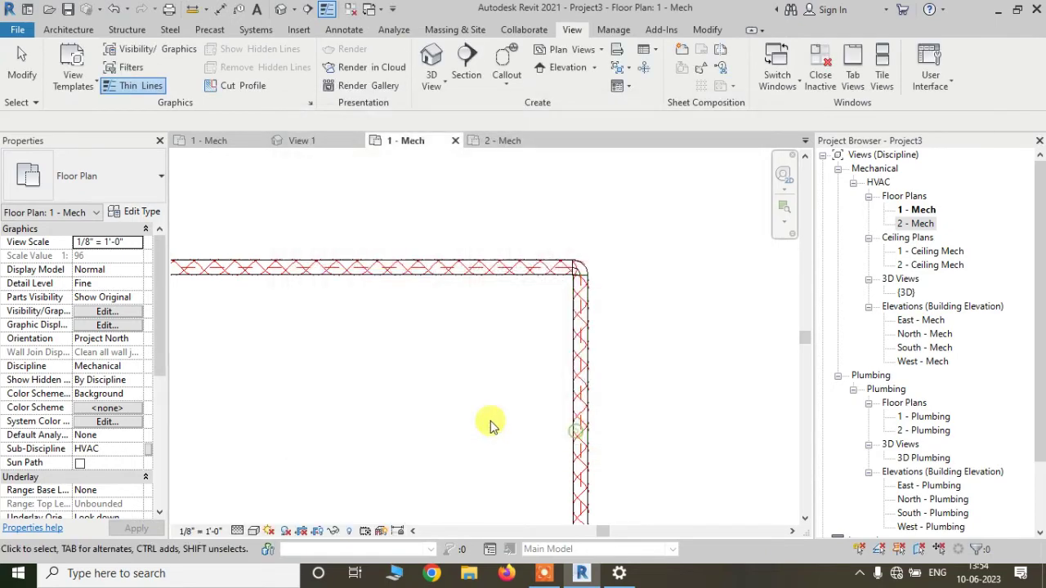
Switch to the 2 - Mech plan and open the View Templates dropdown
{"action": "left_click", "coordinate": [490, 142]}
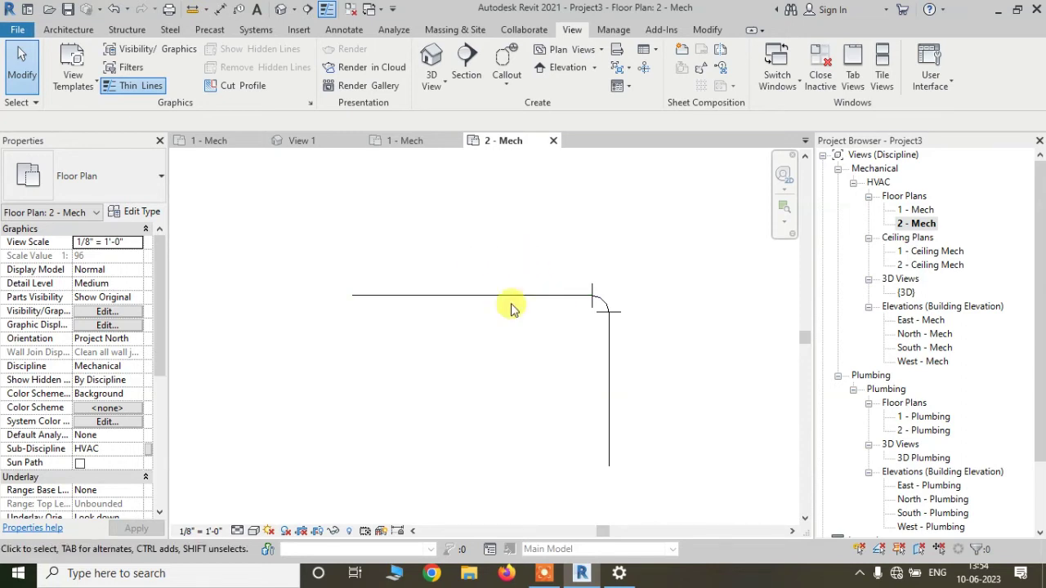
{"action": "left_click", "coordinate": [84, 92]}
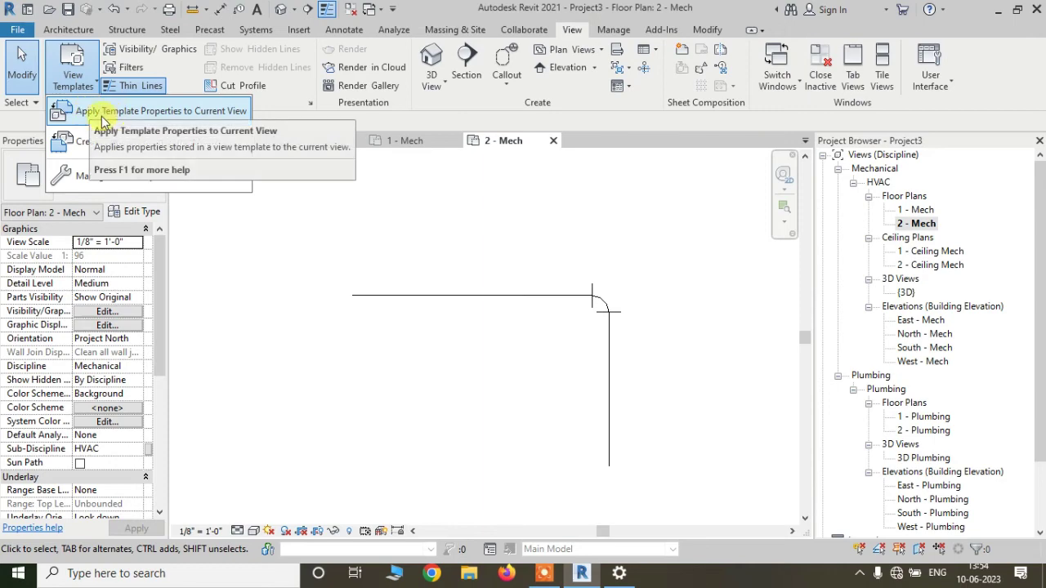
Apply the pipe template's properties to the 2 - Mech view
{"action": "left_click", "coordinate": [218, 112]}
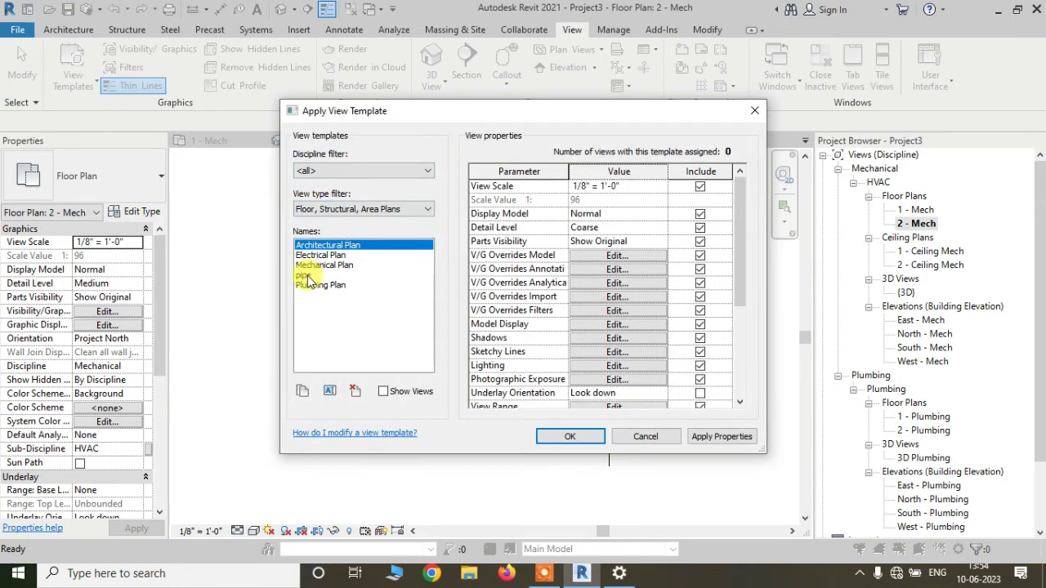
{"action": "left_click", "coordinate": [307, 277]}
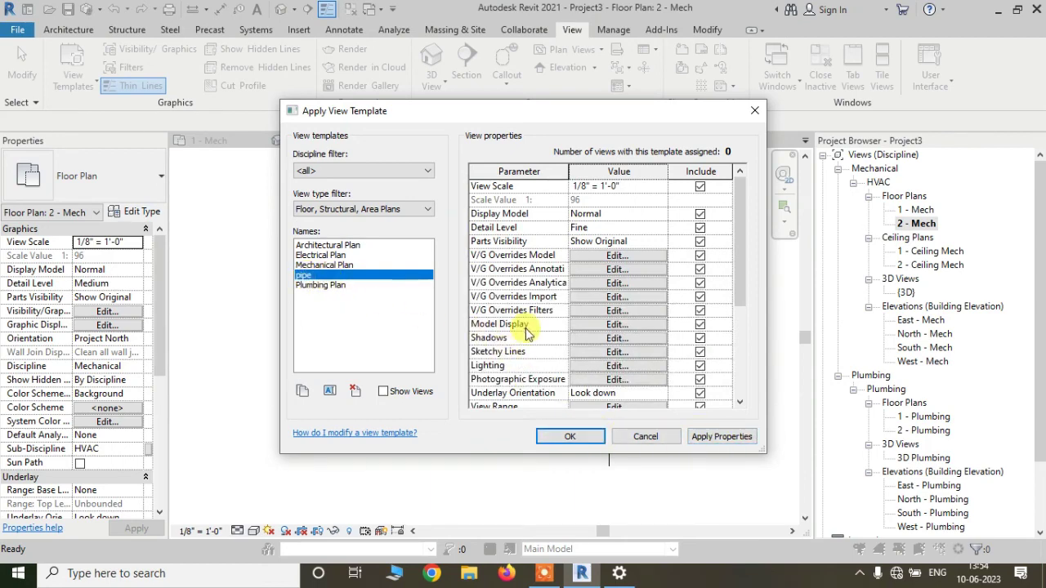
{"action": "left_click", "coordinate": [735, 437]}
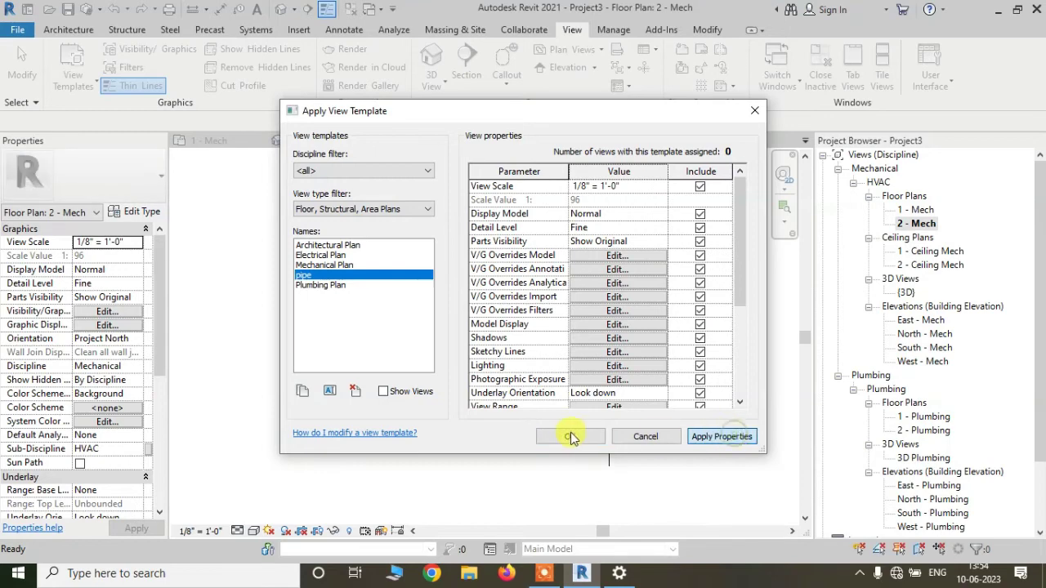
{"action": "left_click", "coordinate": [570, 436]}
{"action": "scroll", "coordinate": [646, 318], "scroll_direction": "up", "scroll_amount": 3}
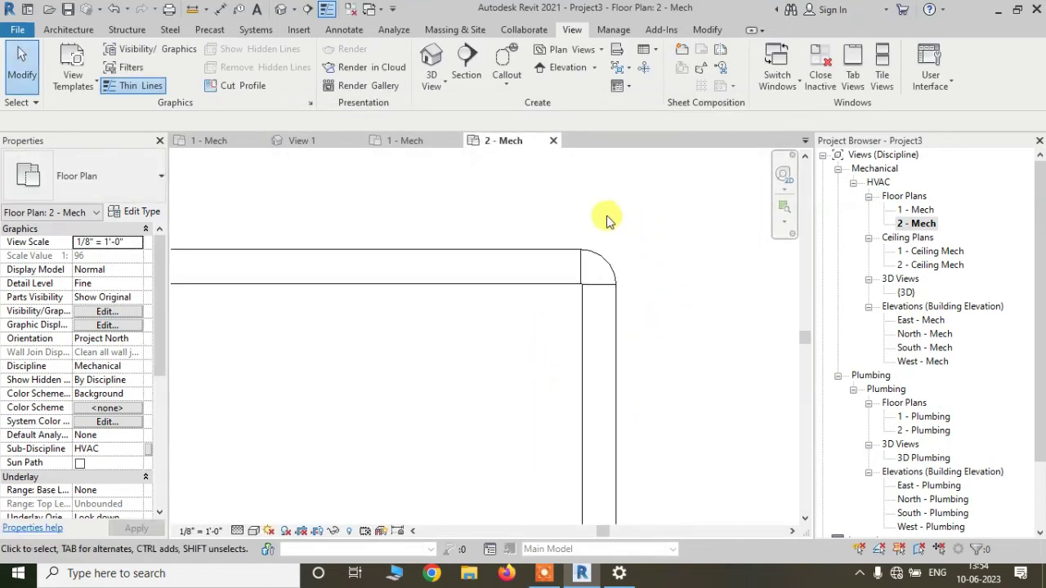
Undo the applied pipe template properties on 2 - Mech after inspecting the pipes
{"action": "scroll", "coordinate": [567, 335], "scroll_direction": "down", "scroll_amount": 5}
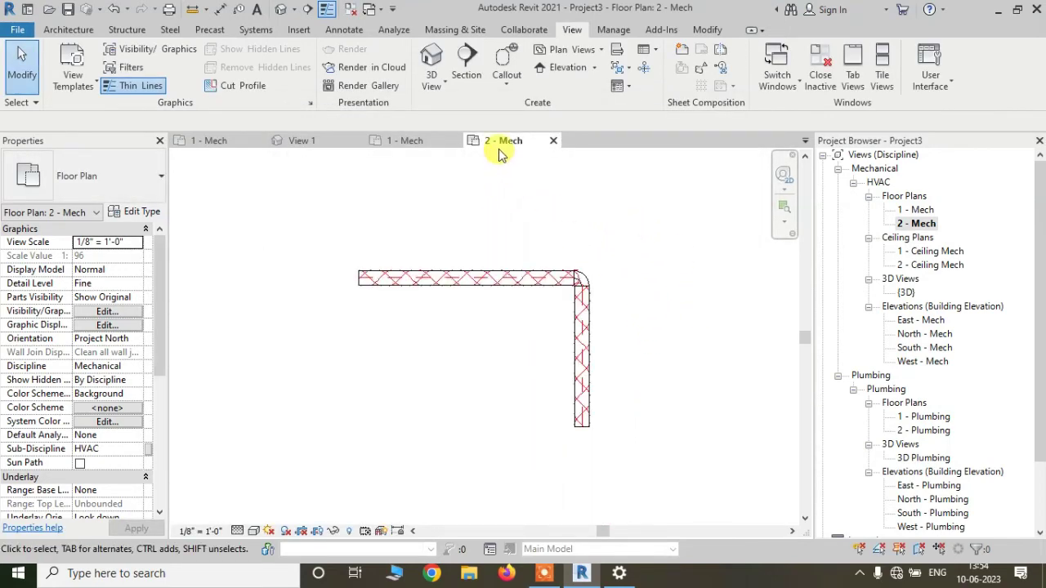
{"action": "scroll", "coordinate": [634, 304], "scroll_direction": "up", "scroll_amount": 1}
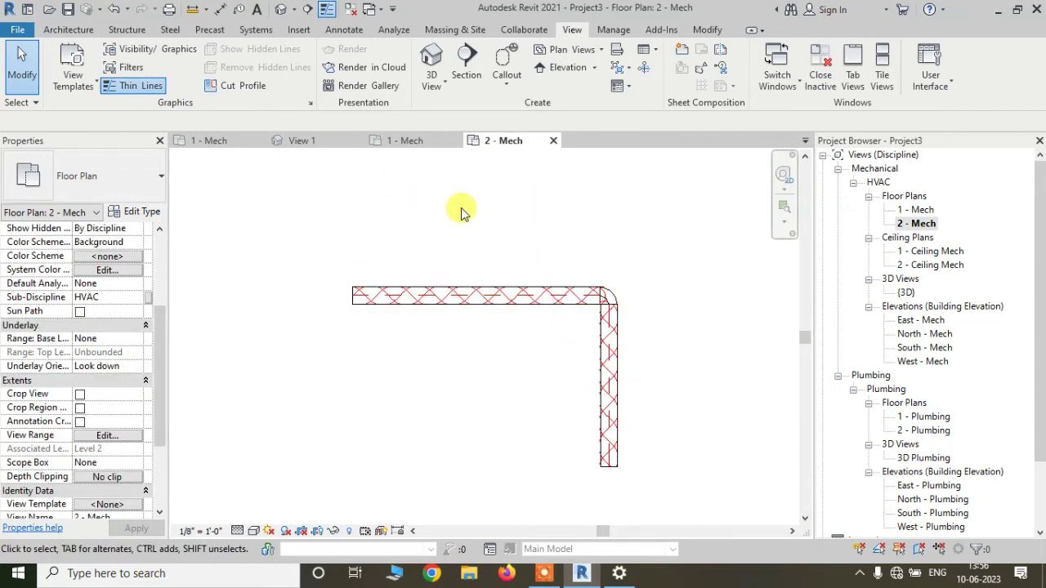
{"action": "scroll", "coordinate": [462, 212], "scroll_direction": "up", "scroll_amount": 4}
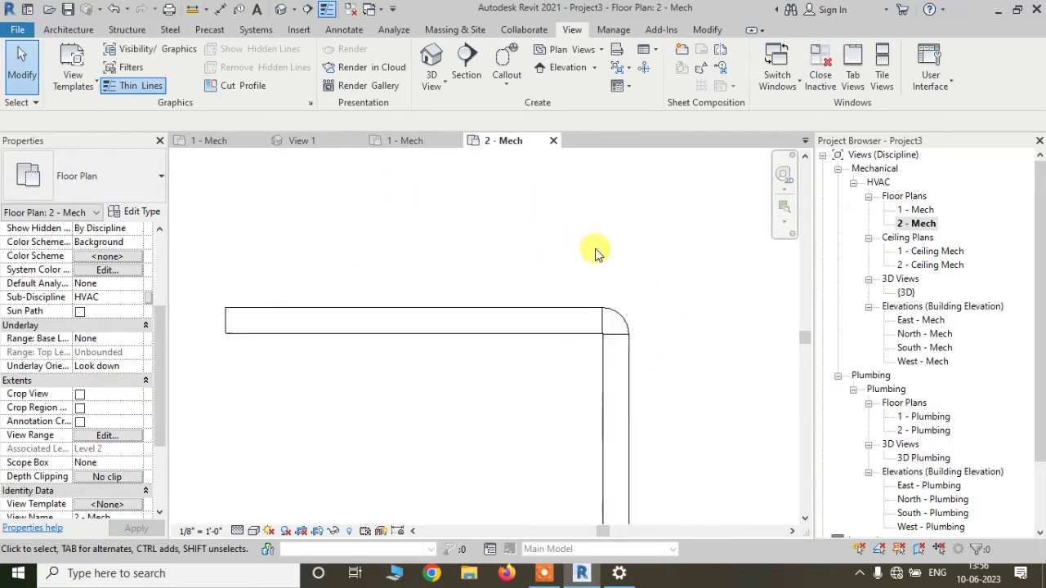
{"action": "left_click", "coordinate": [115, 12]}
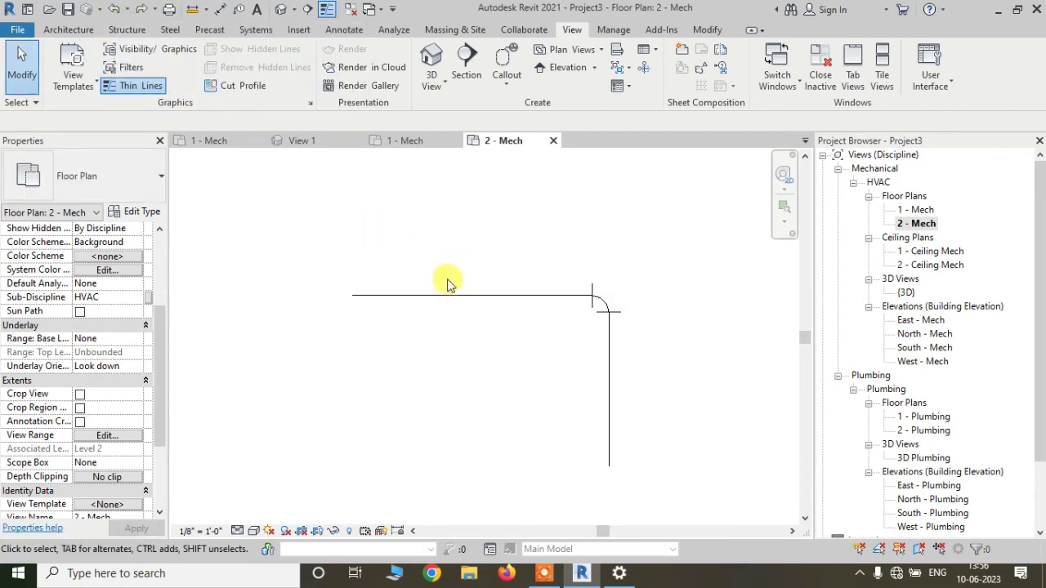
{"action": "scroll", "coordinate": [158, 378], "scroll_direction": "down", "scroll_amount": 3}
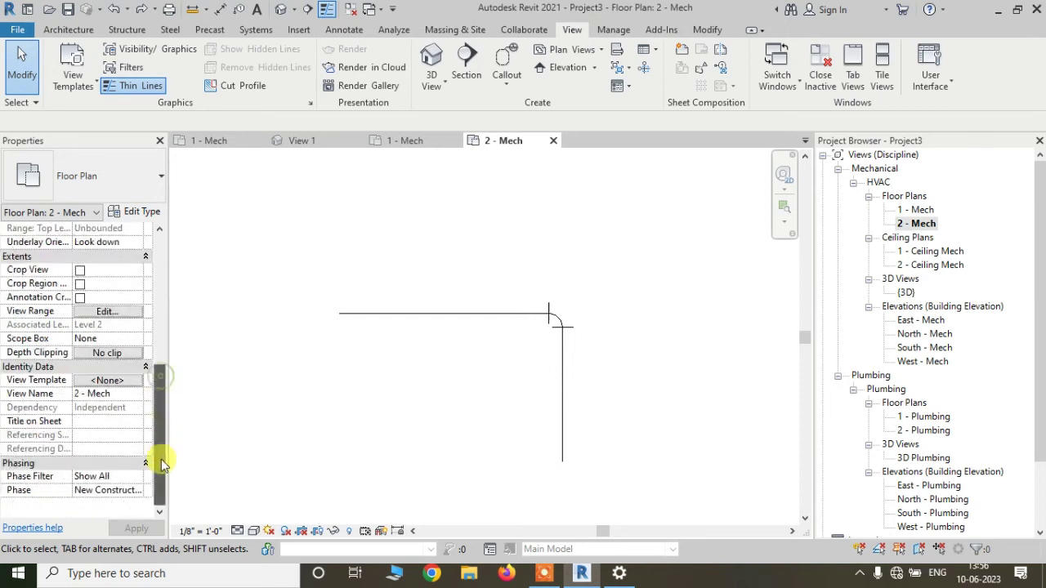
Assign the pipe view template to 2 - Mech via its View Template property
{"action": "left_click", "coordinate": [109, 381]}
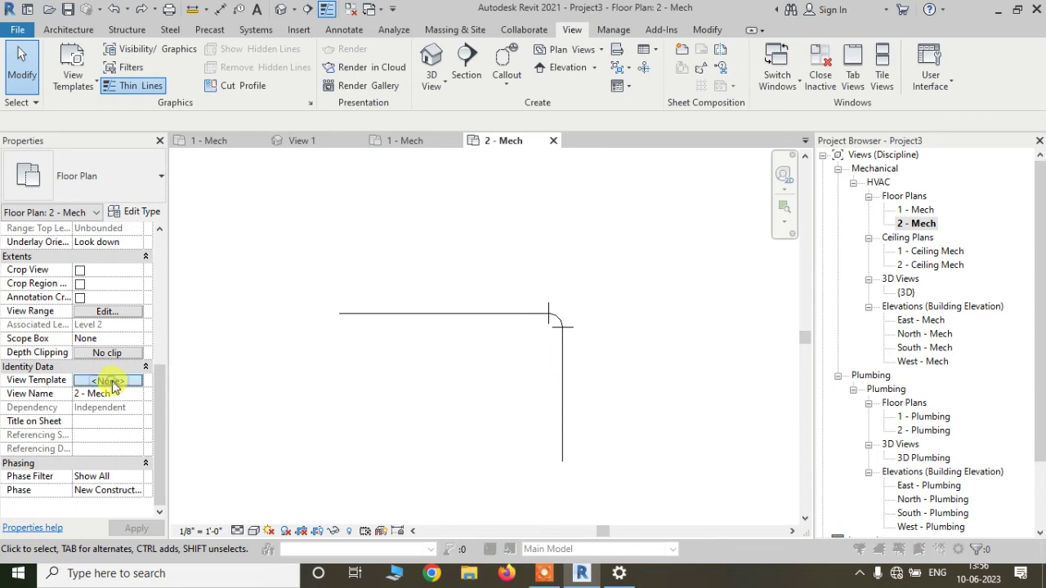
{"action": "left_click", "coordinate": [309, 286]}
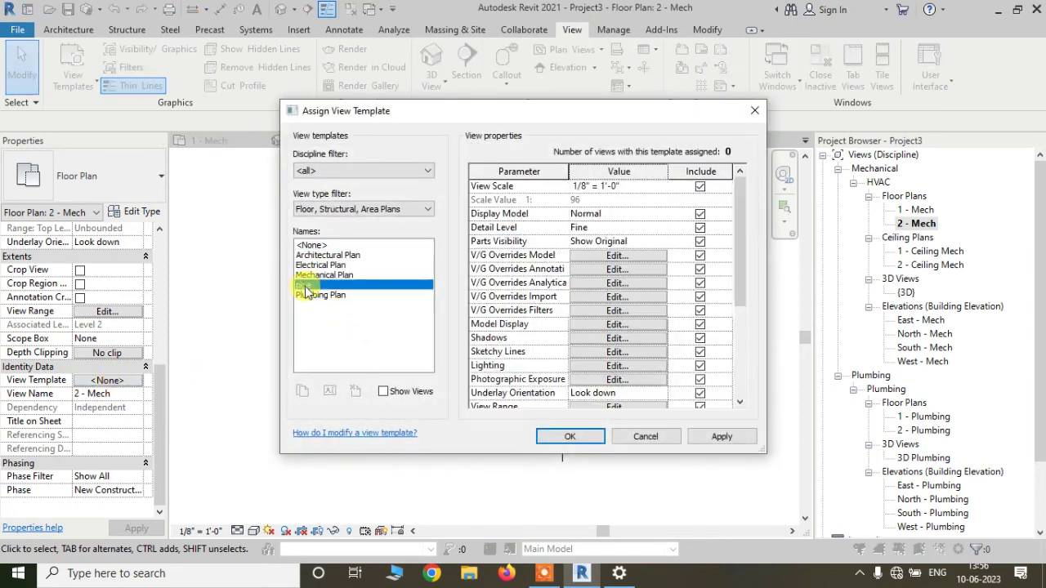
{"action": "left_click", "coordinate": [721, 438]}
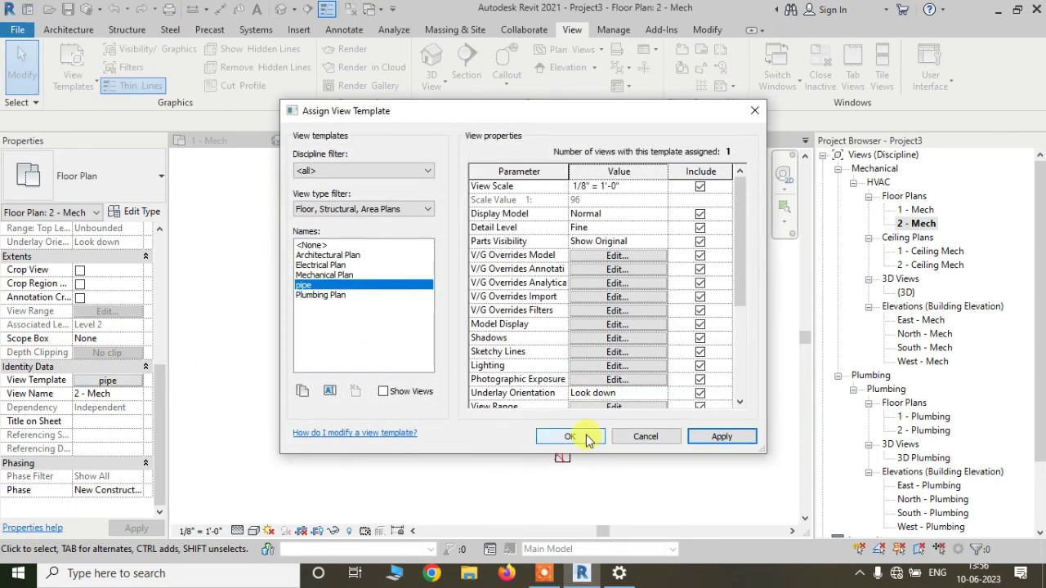